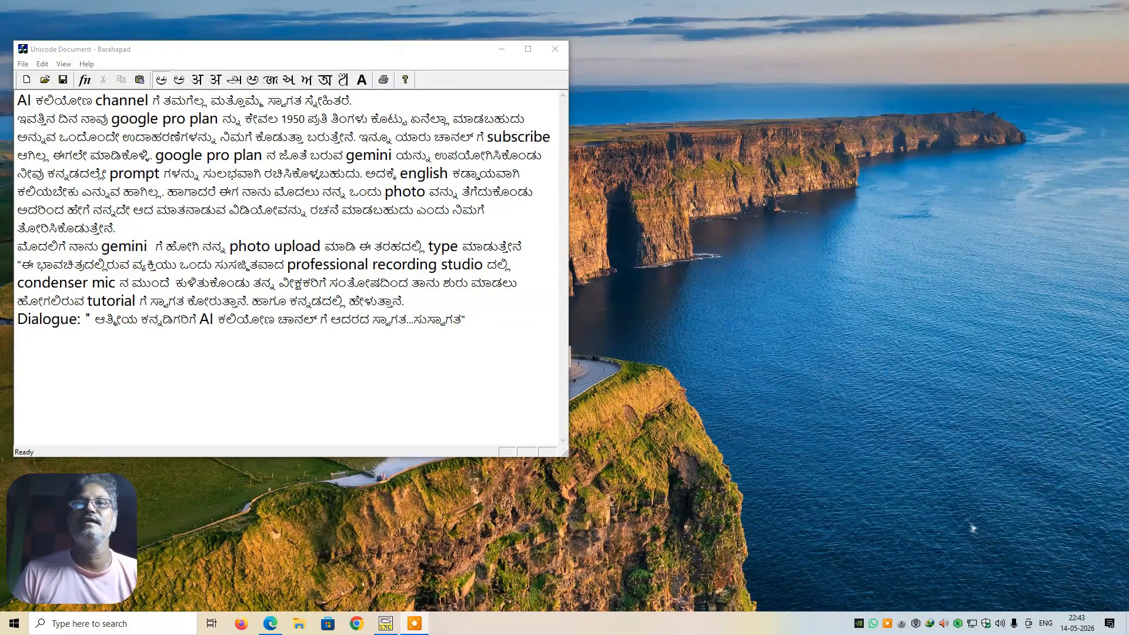
In the Edge browser, switch Google to the other signed-in account and open Google Gemini.
click(270, 627)
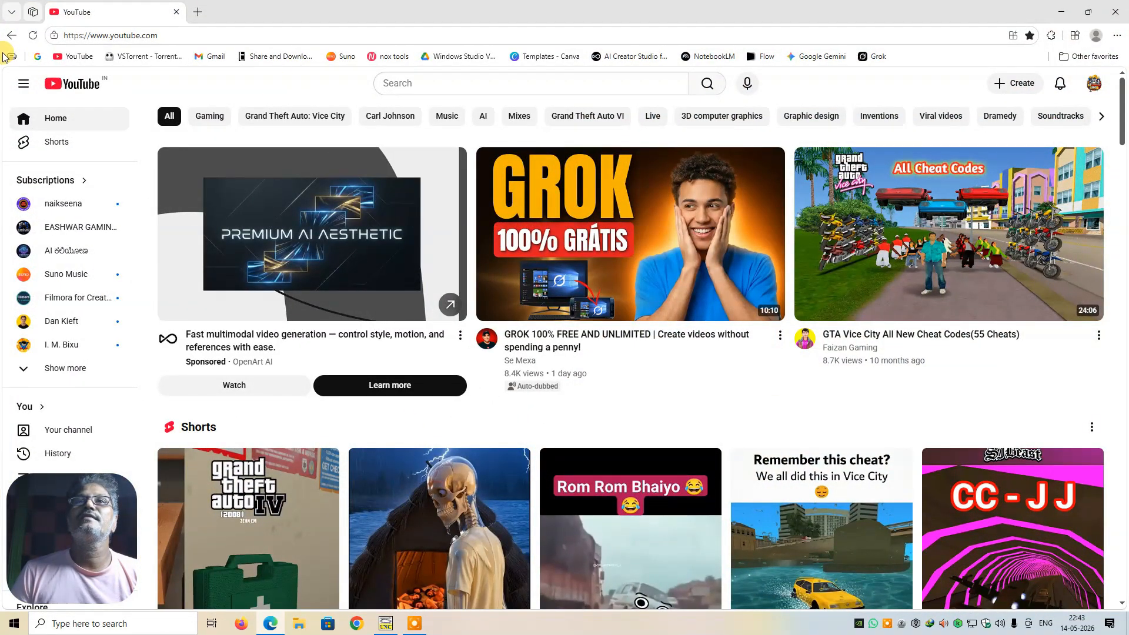
click(38, 57)
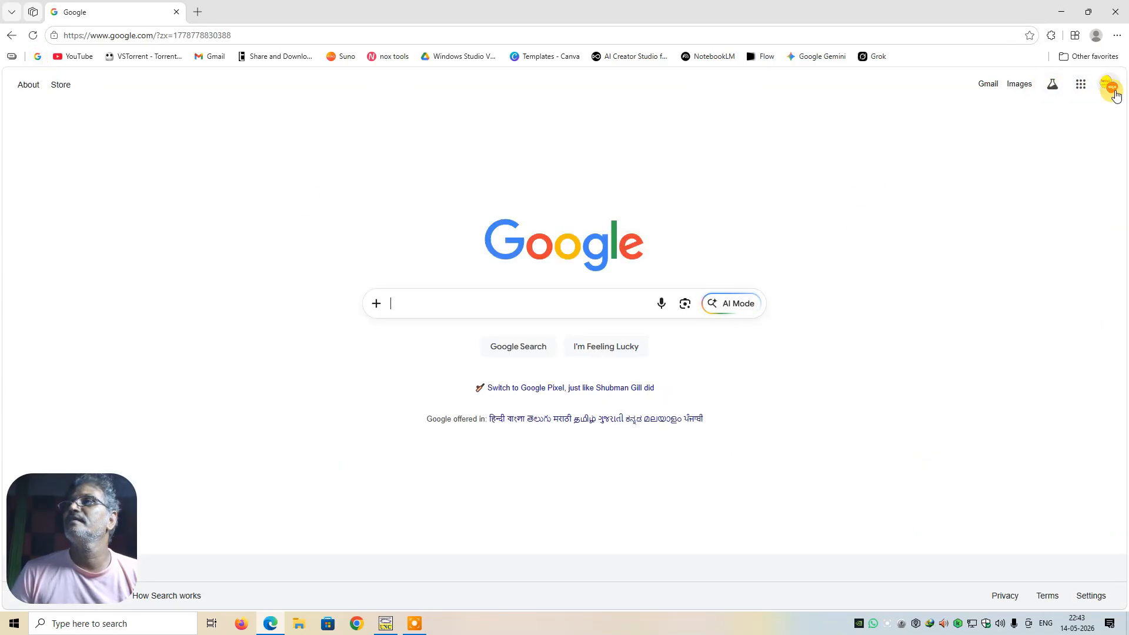
click(1112, 91)
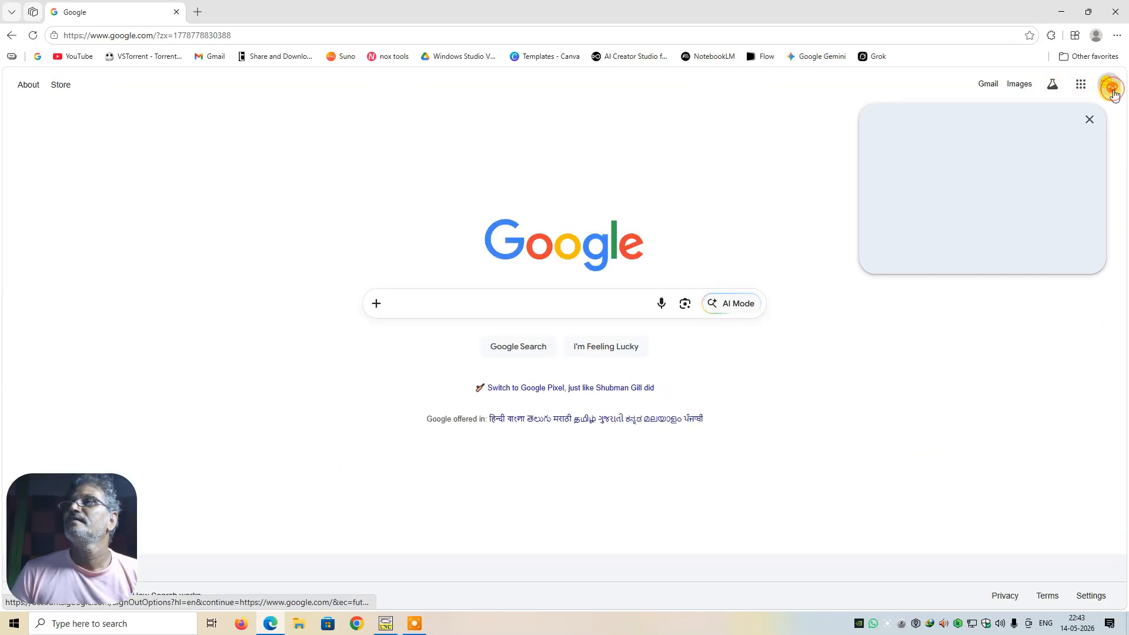
click(1077, 261)
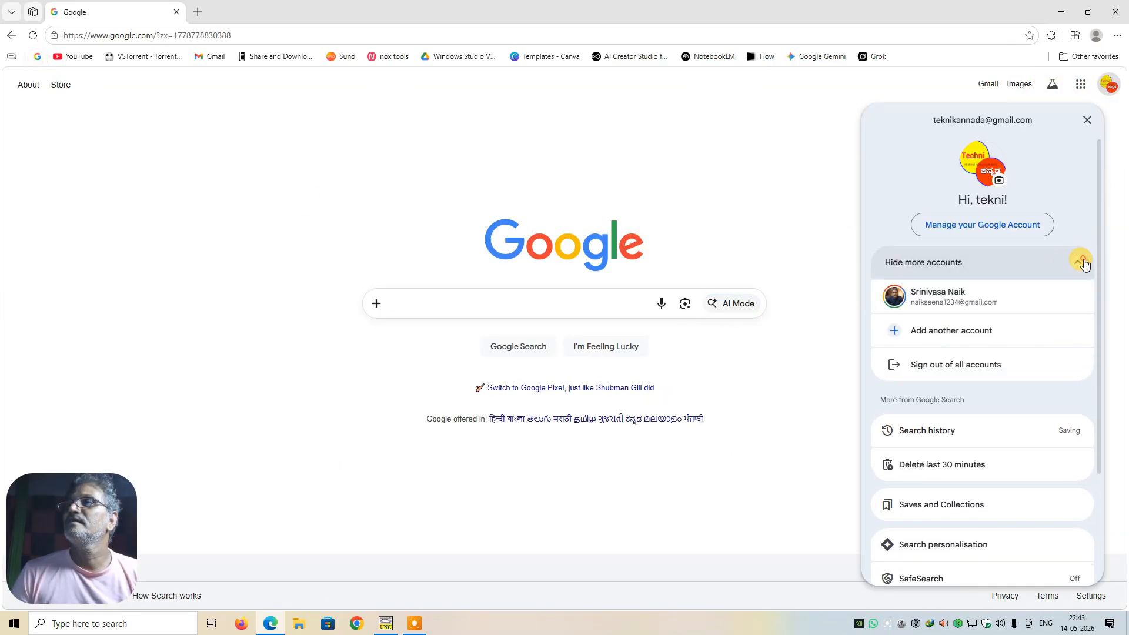
click(953, 291)
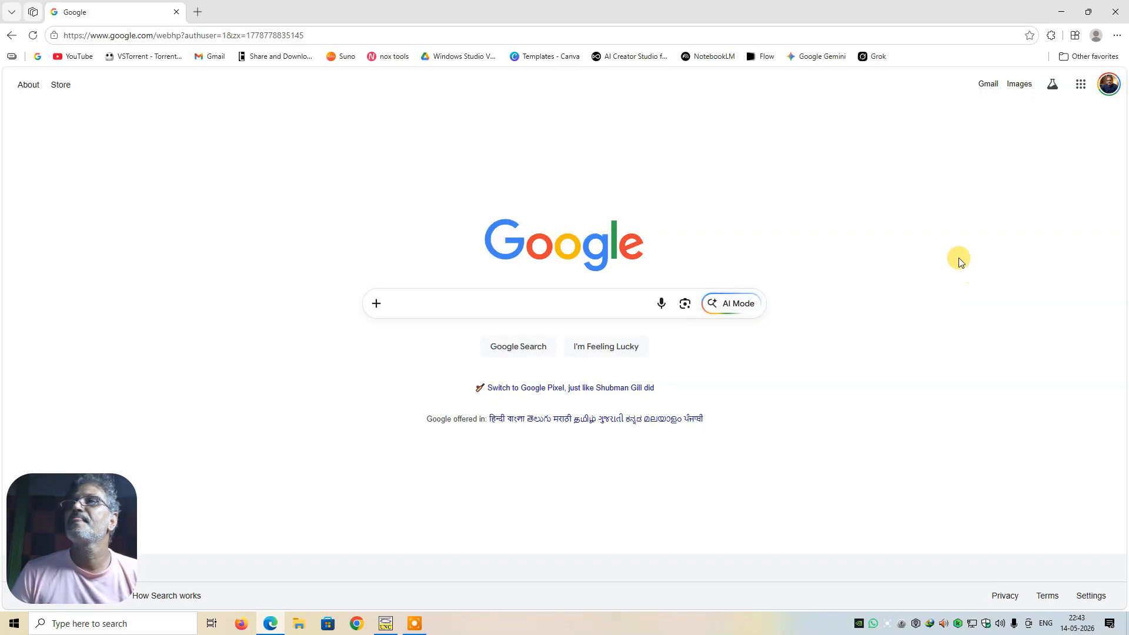
click(826, 58)
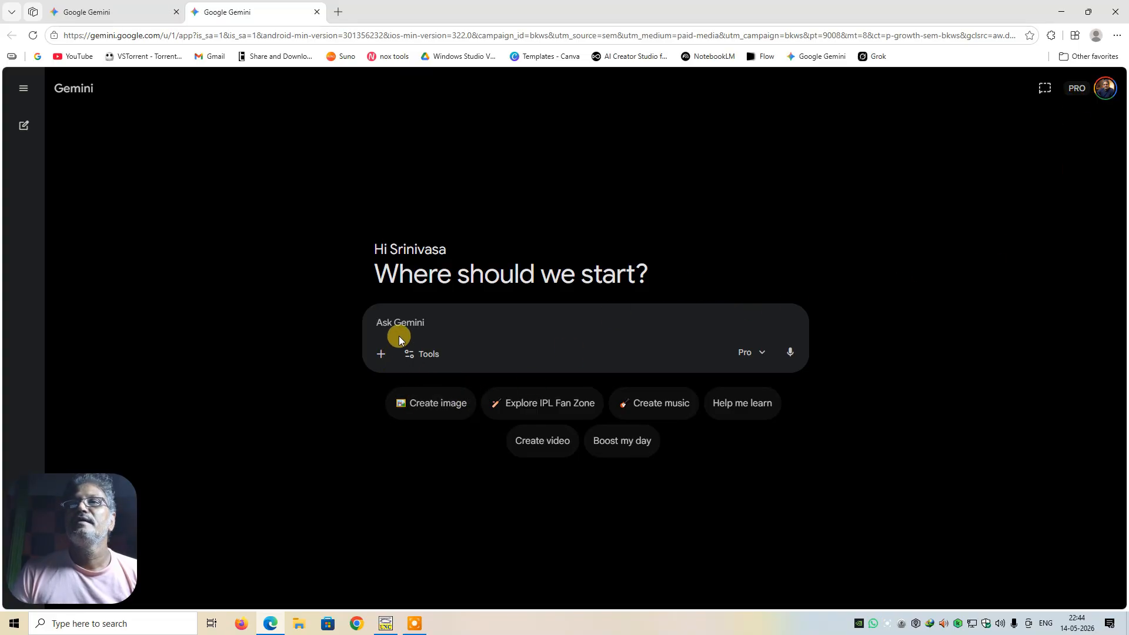
In BarahaPad, copy the Kannada recording studio prompt including its complete Dialogue line, then return to Gemini.
click(386, 622)
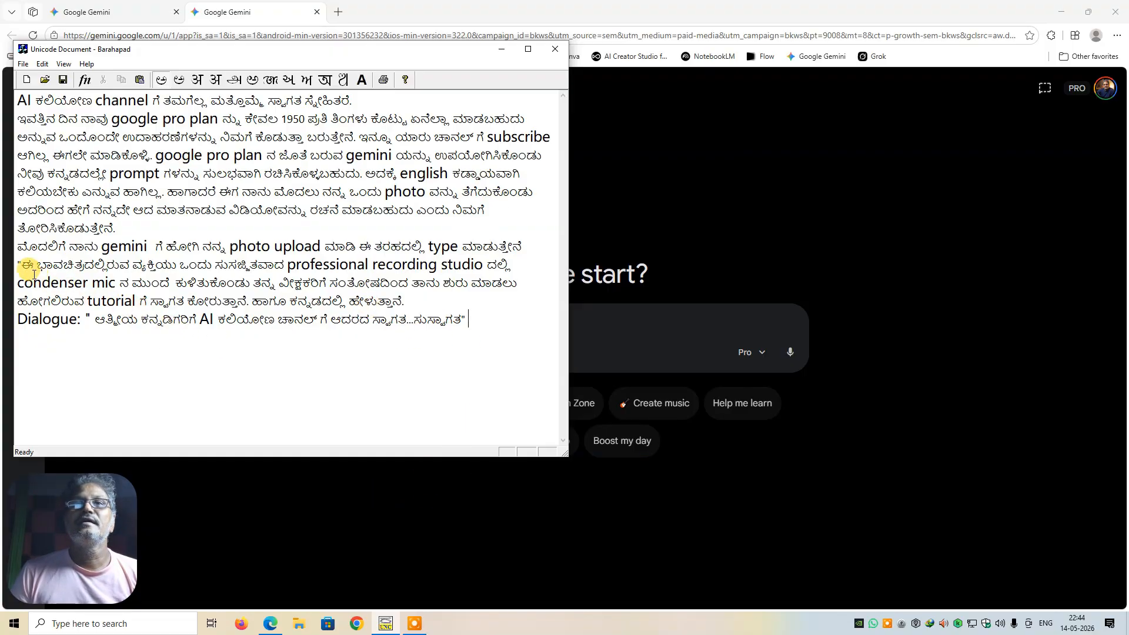
drag(22, 264, 462, 331)
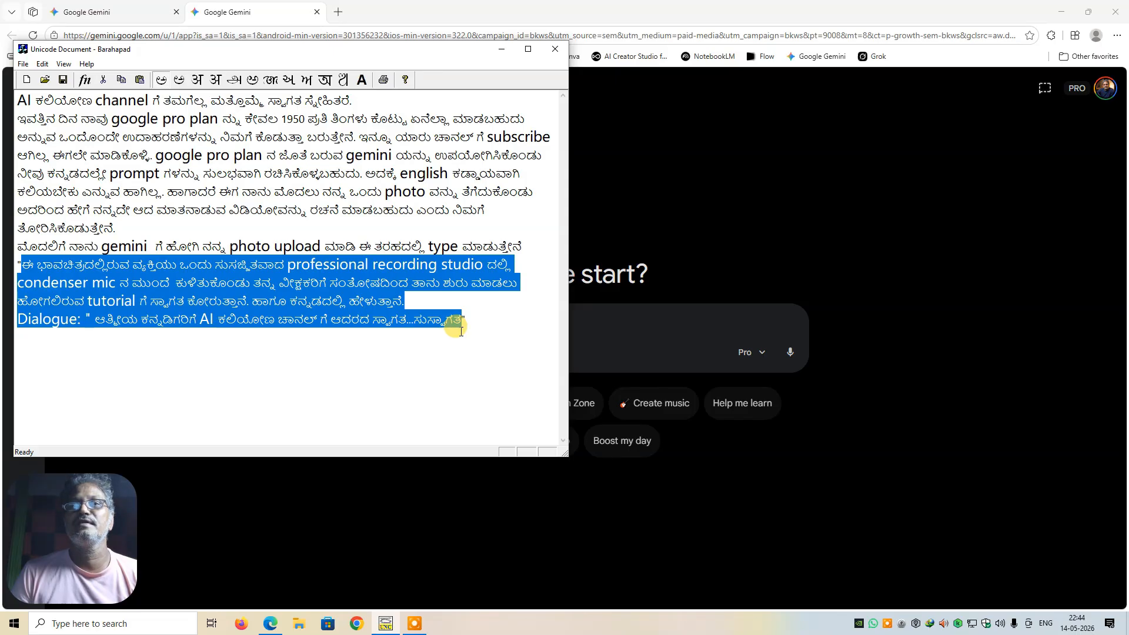
drag(460, 331, 461, 331)
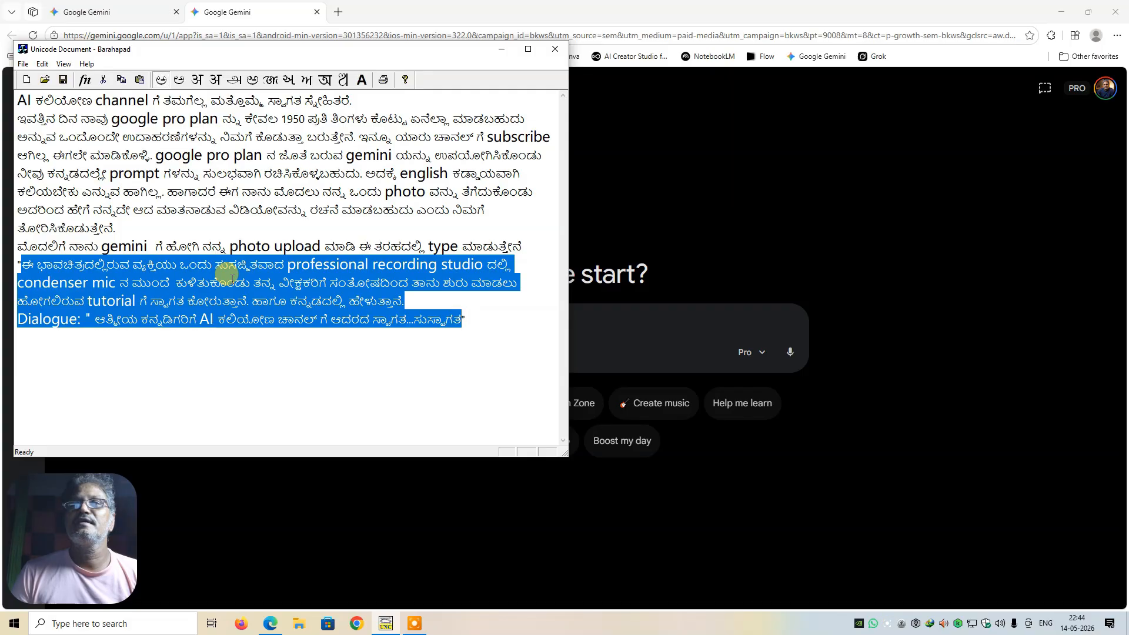
right_click(231, 277)
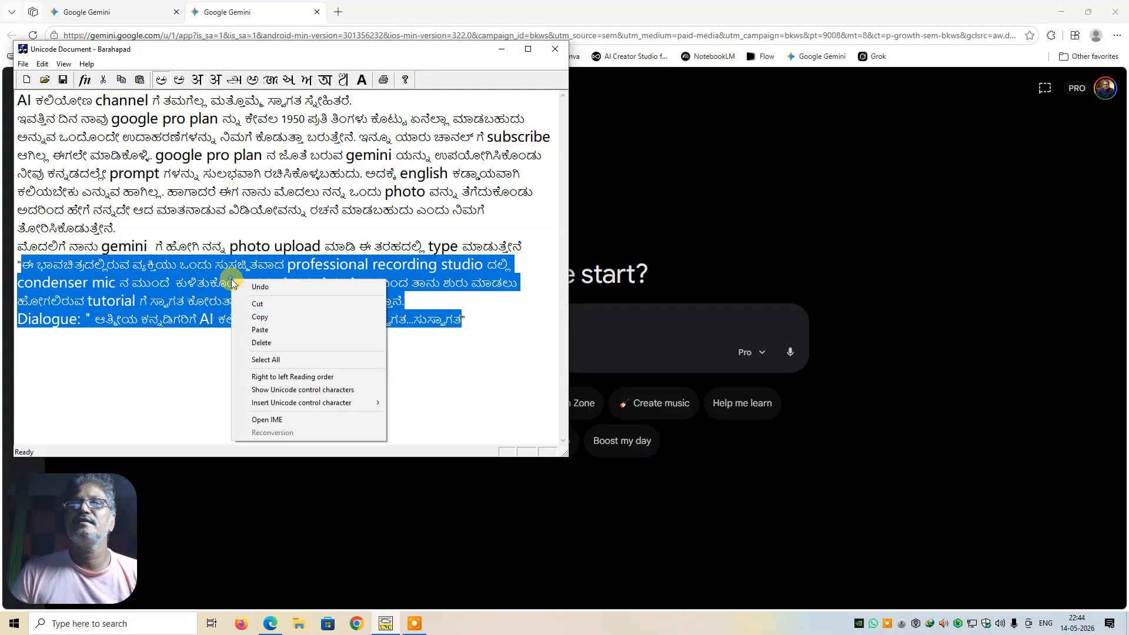
click(254, 318)
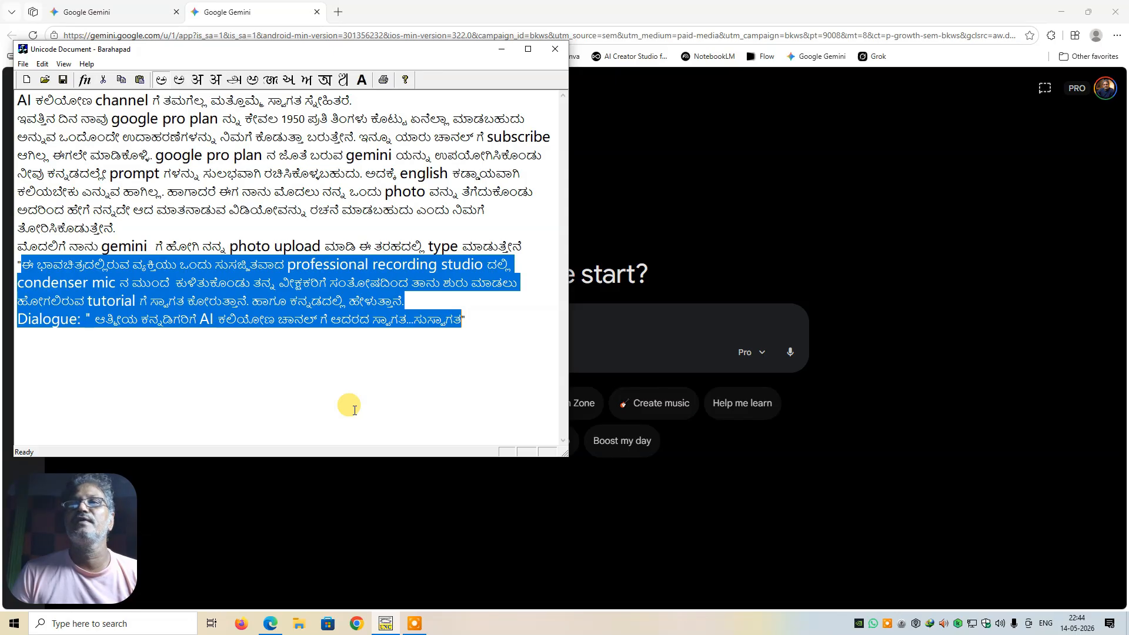
click(185, 284)
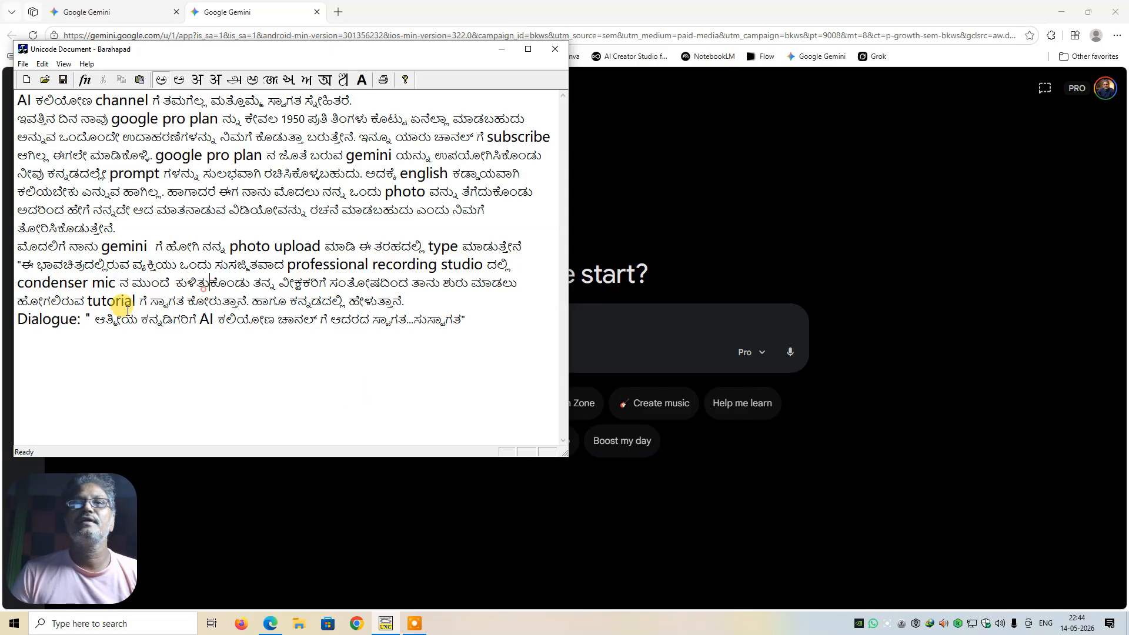
drag(21, 264, 497, 319)
key(ctrl+c)
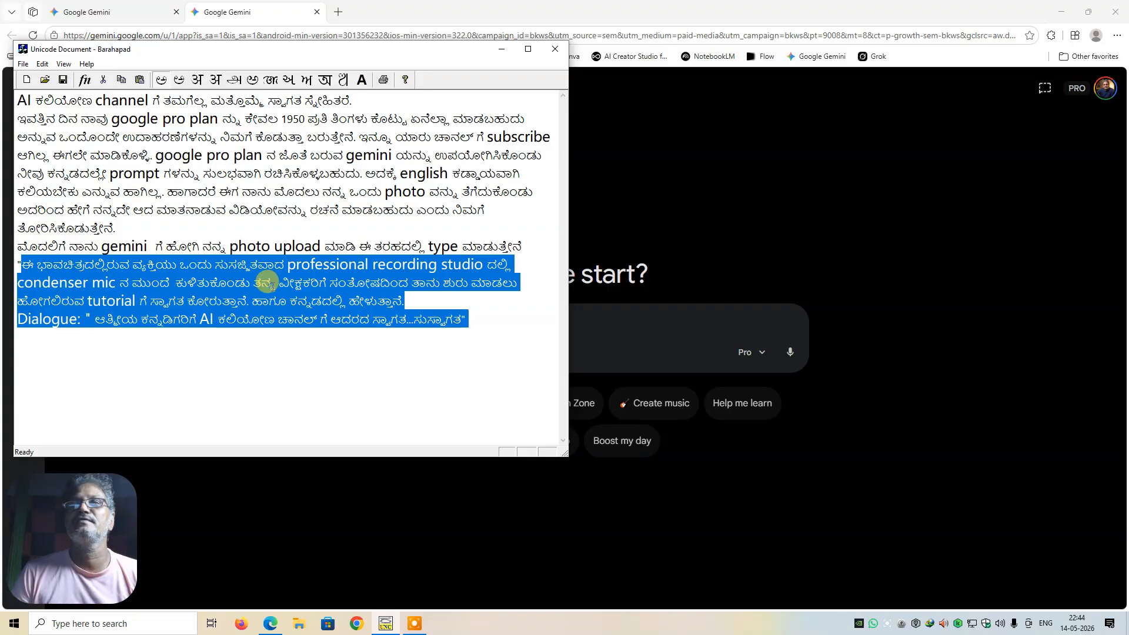
right_click(274, 289)
click(299, 323)
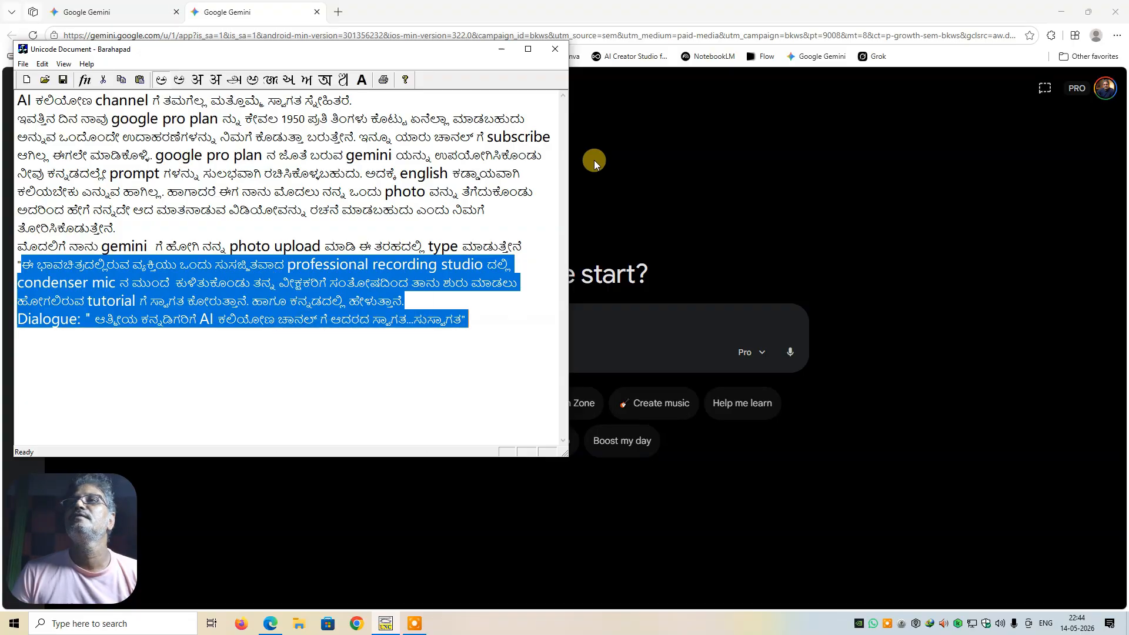
click(502, 49)
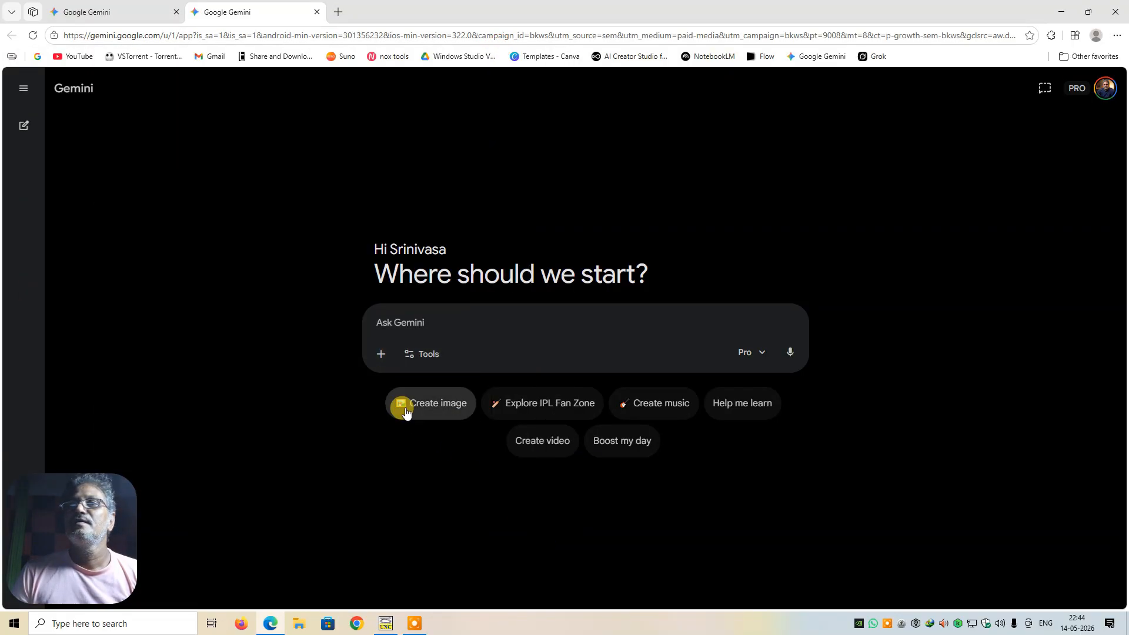
Attach seenu.jpeg from the Desktop folder to the Gemini prompt and paste the copied Kannada text into it.
click(381, 358)
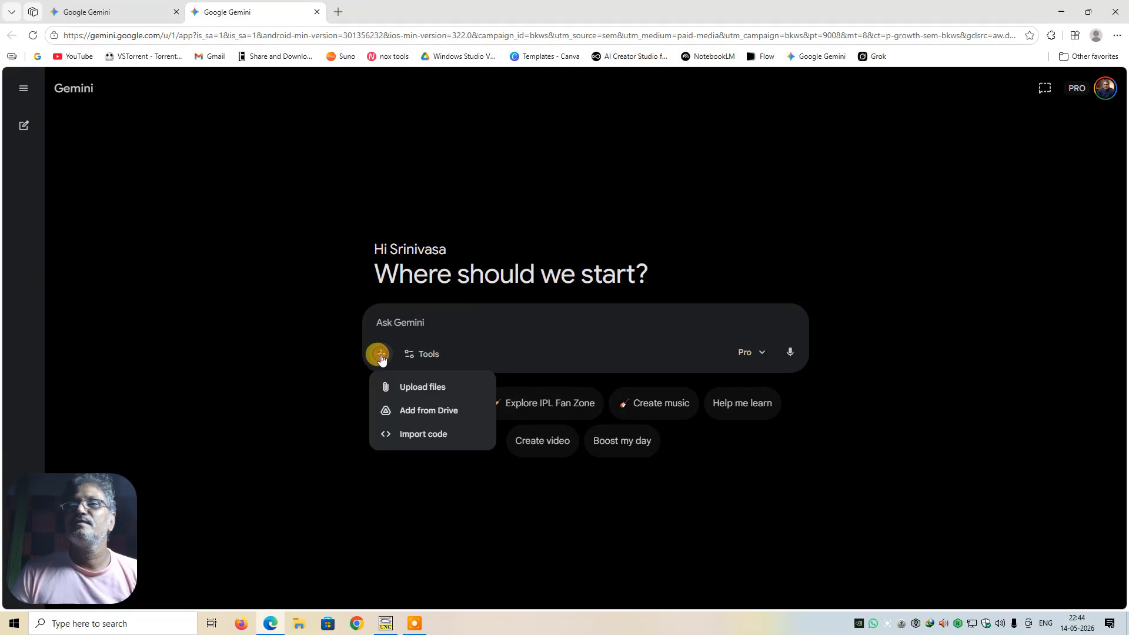
click(411, 388)
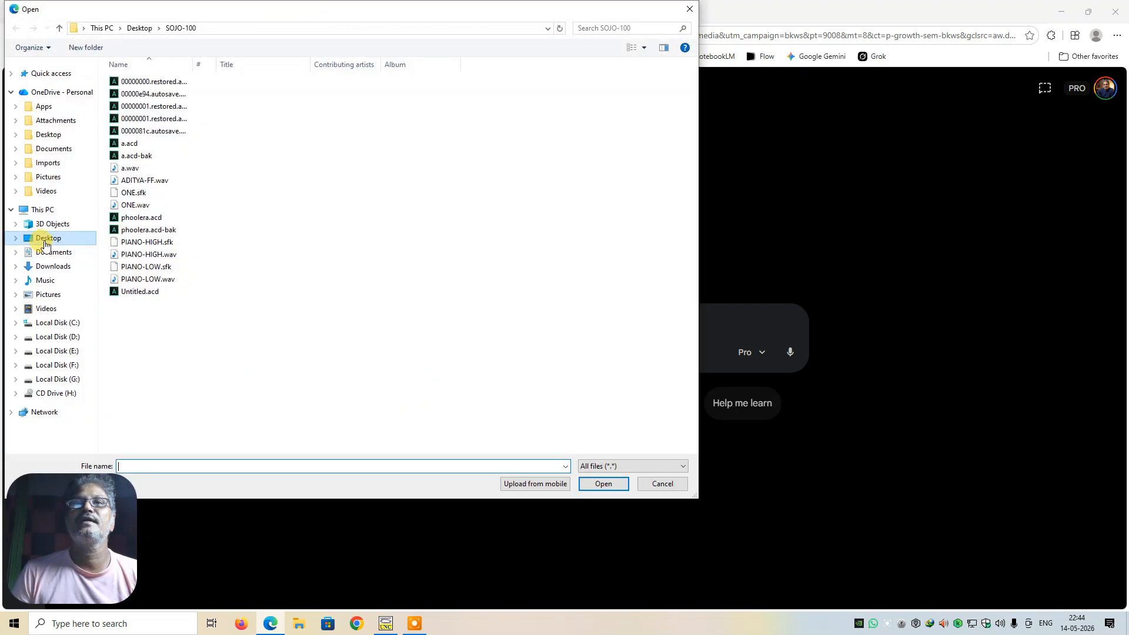
click(47, 238)
scroll(444, 321, down, 10)
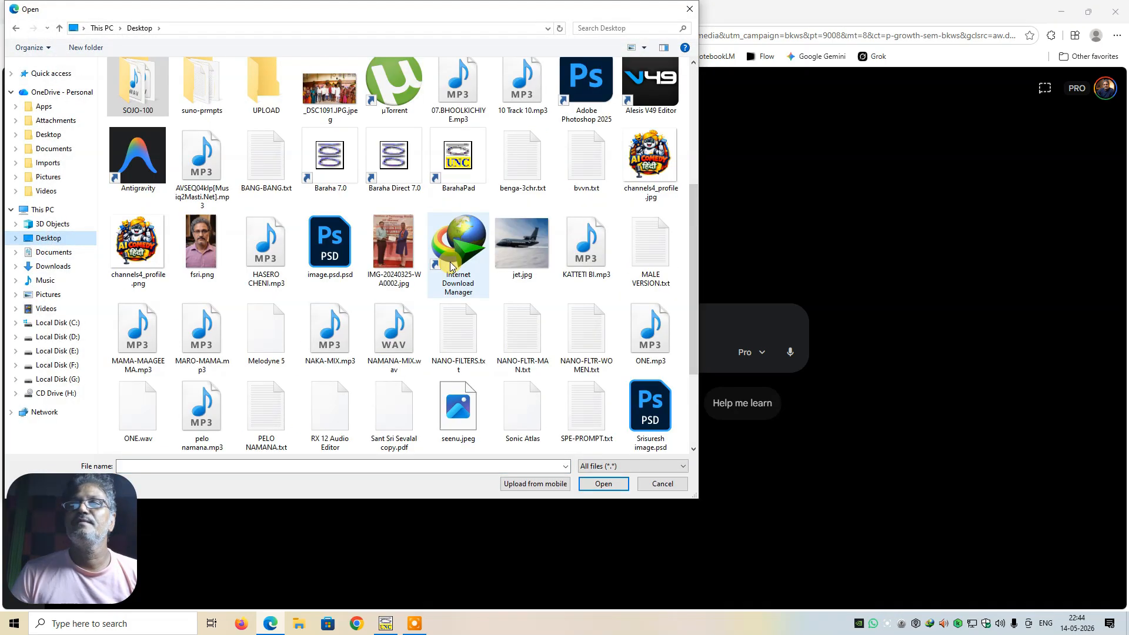
click(454, 238)
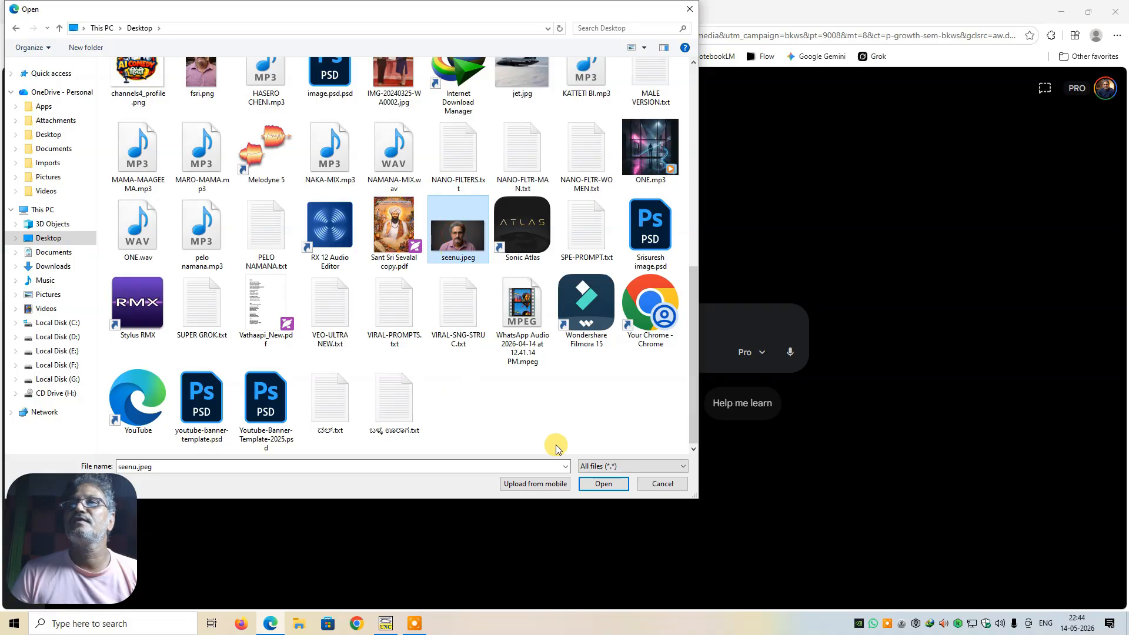
click(604, 483)
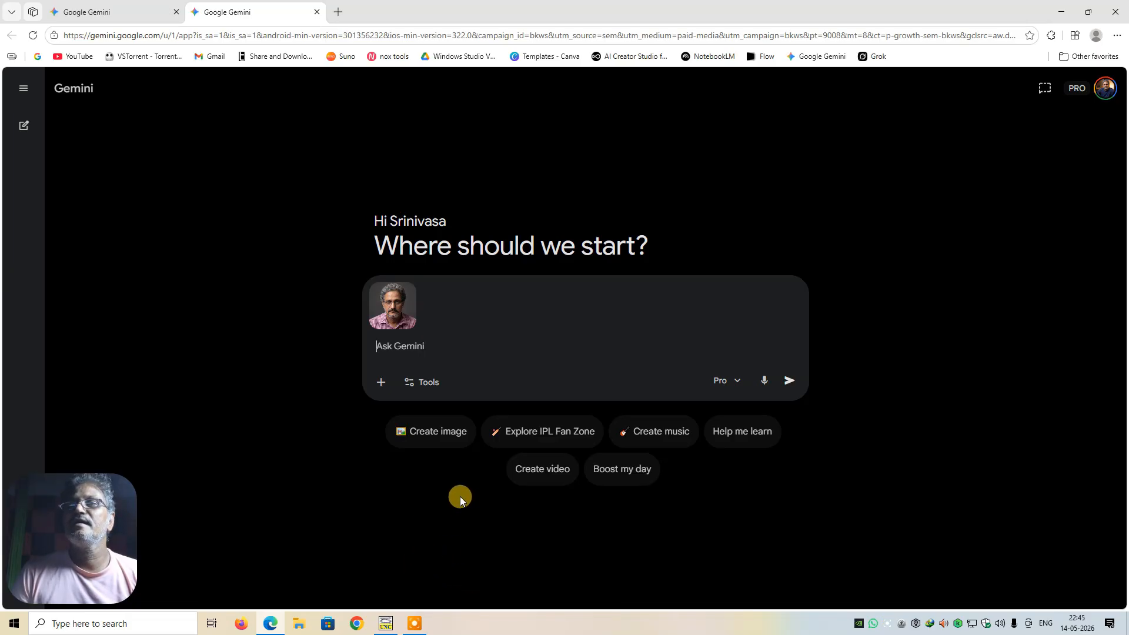
right_click(406, 347)
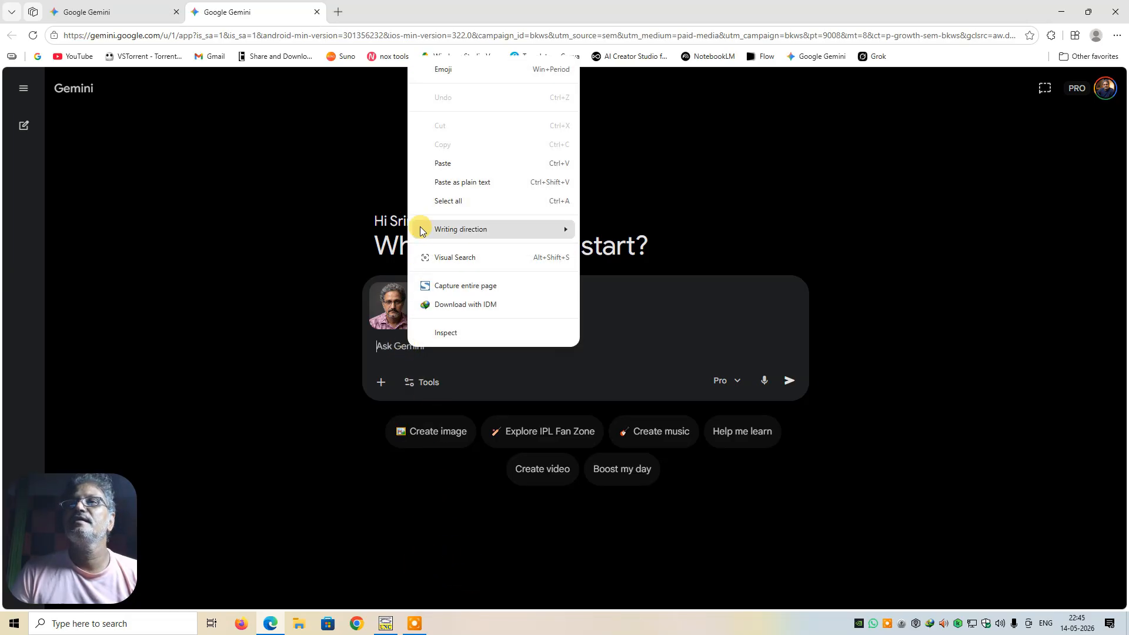
click(445, 163)
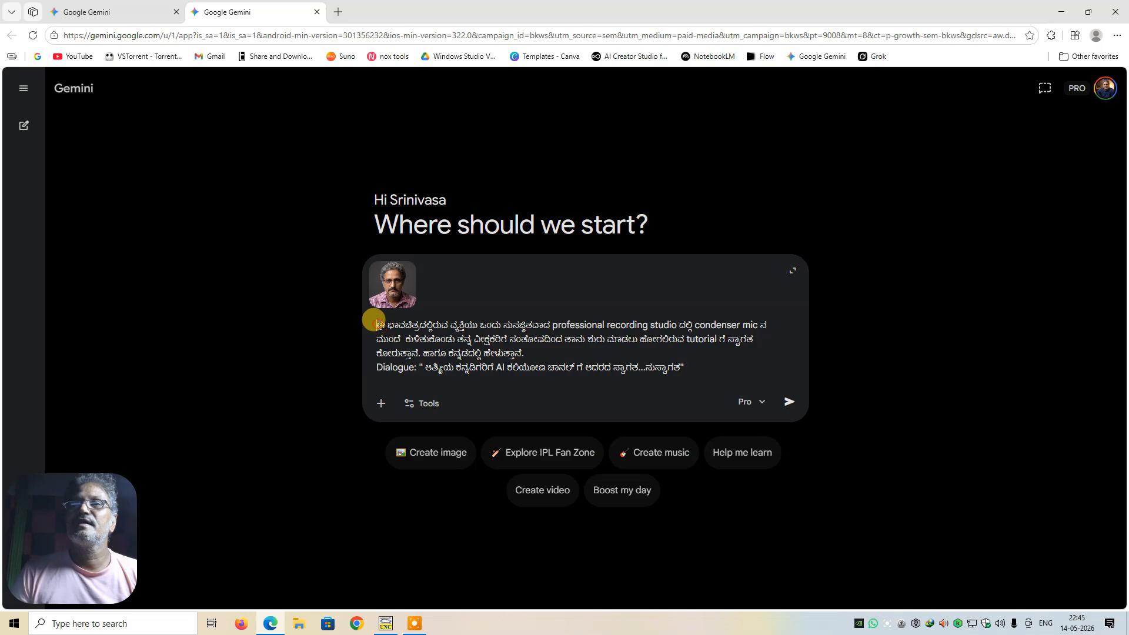
In BarahaPad, add the line "please generate me a 8 second veo motion text prompt for this" below the Dialogue line.
click(386, 623)
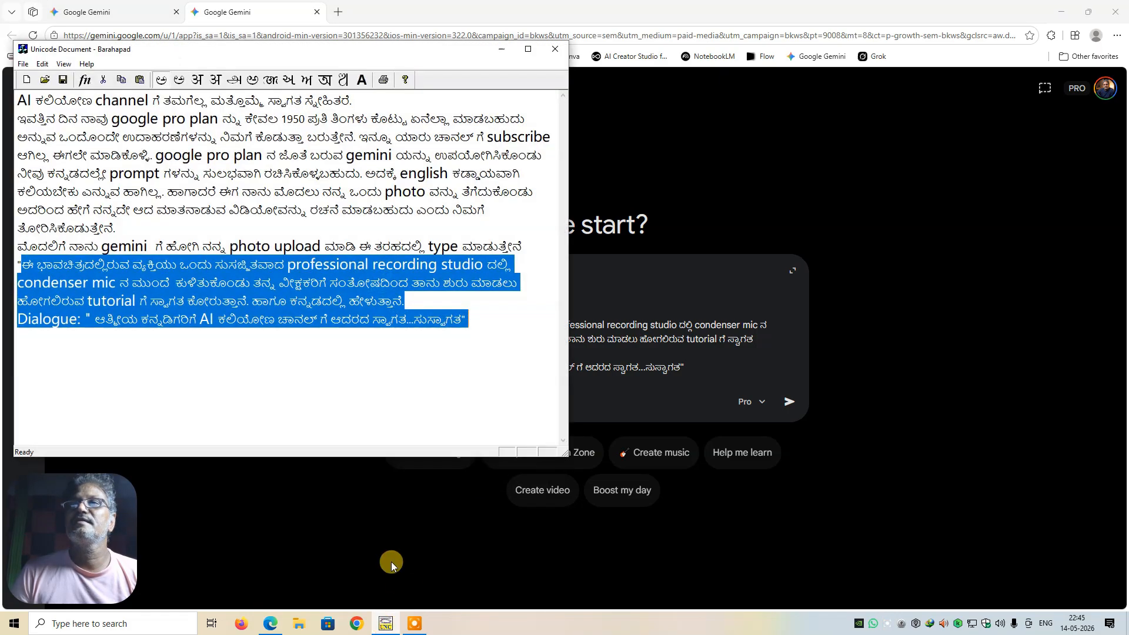
click(477, 319)
key(Return)
text(please)
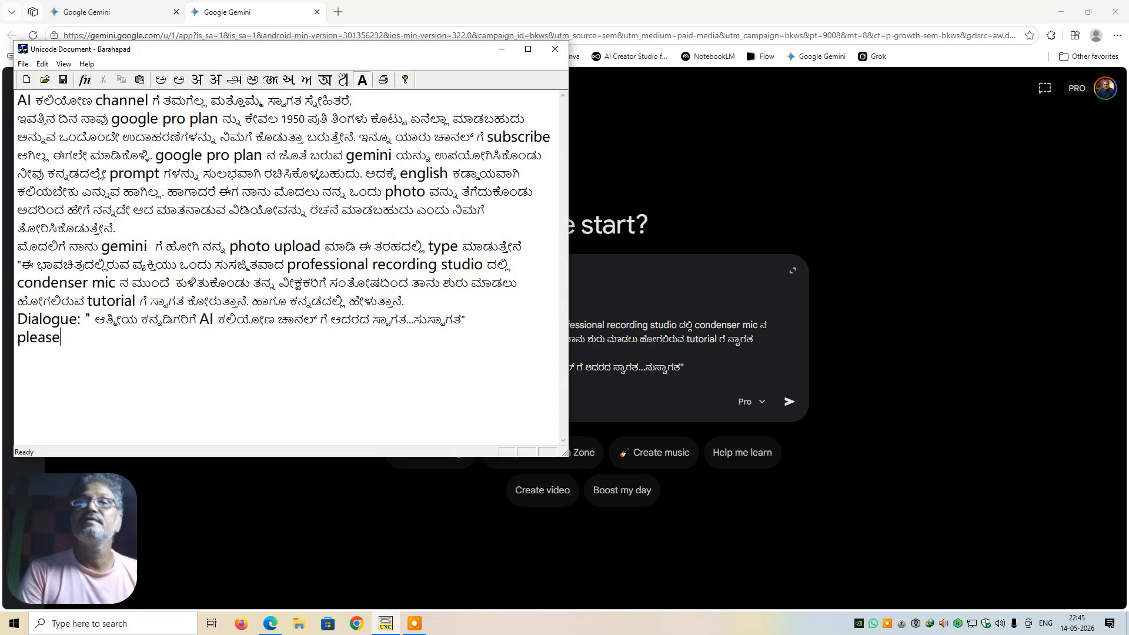
text( generate)
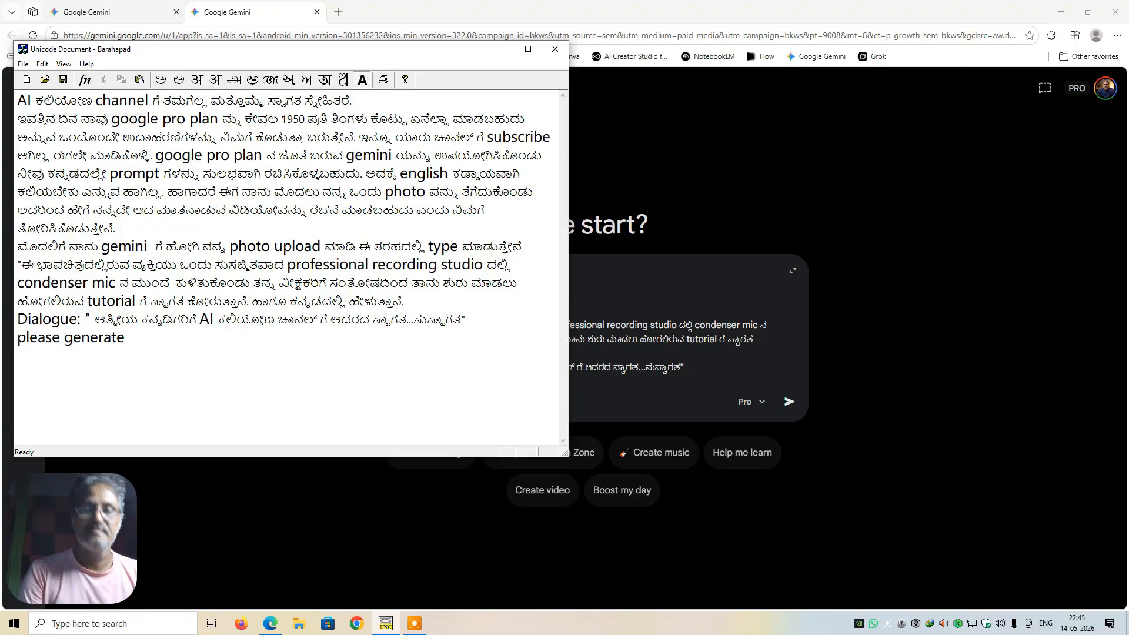
text( me)
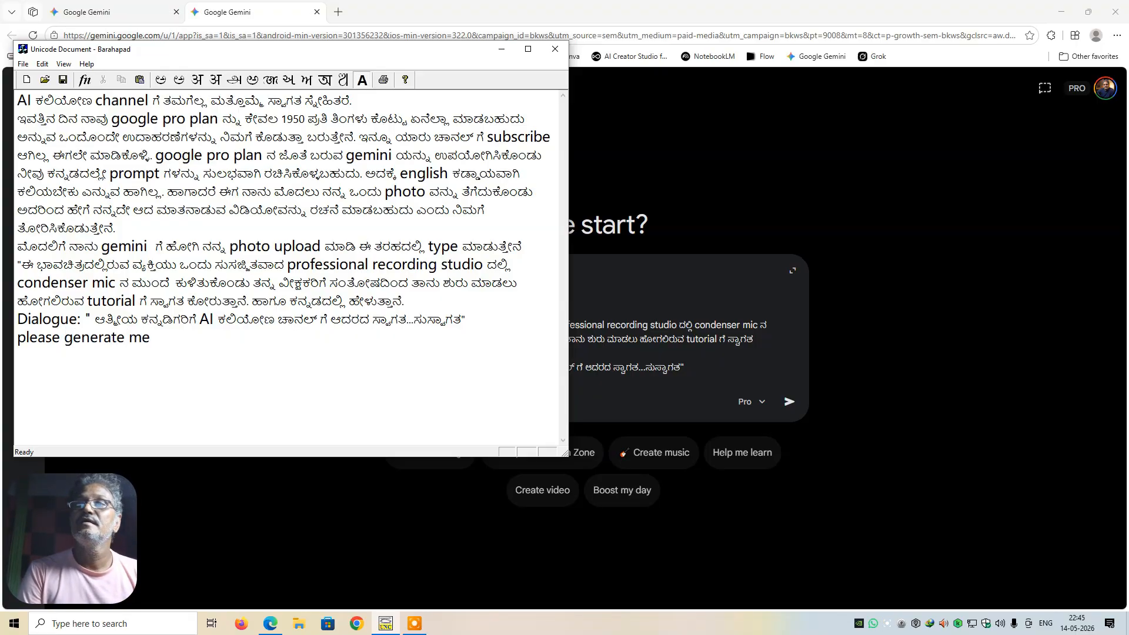
text( a)
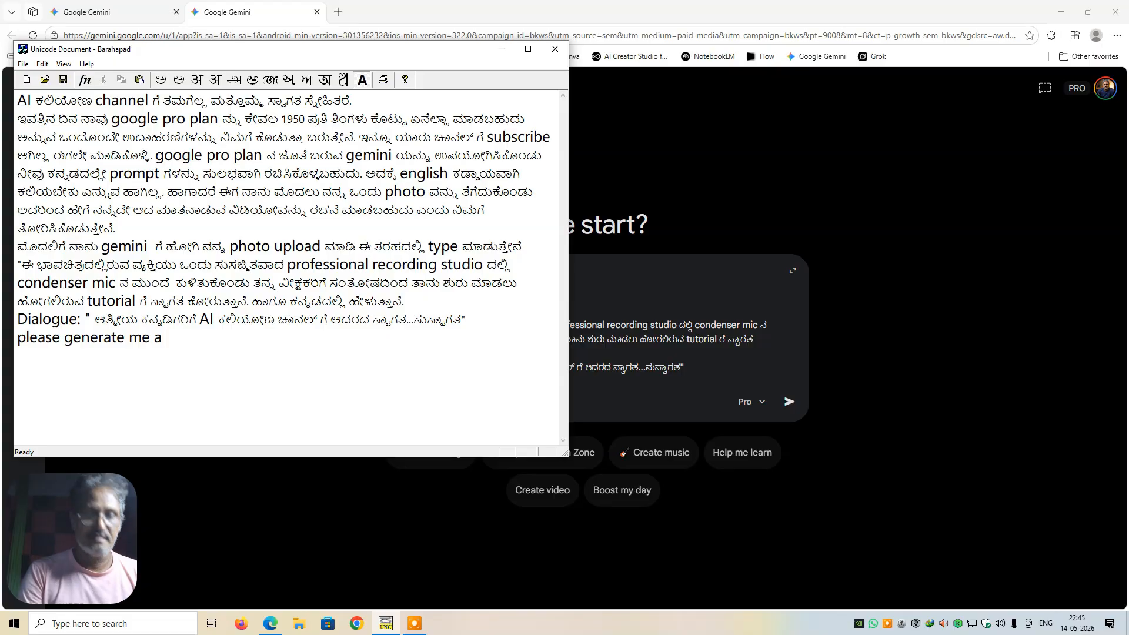
text( 8 se)
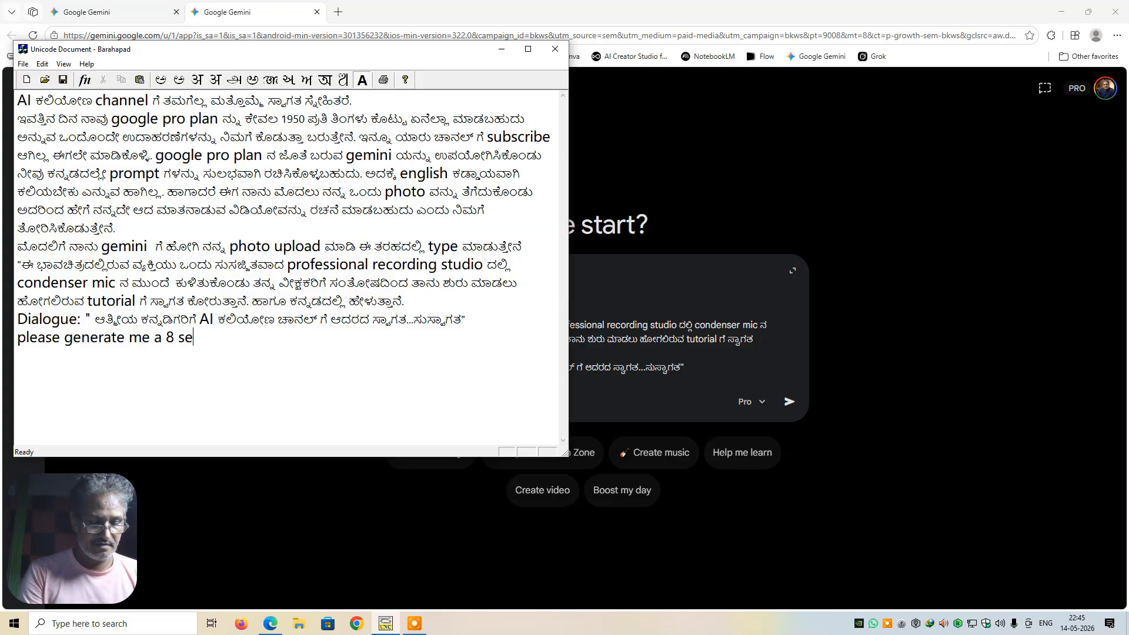
text(cond)
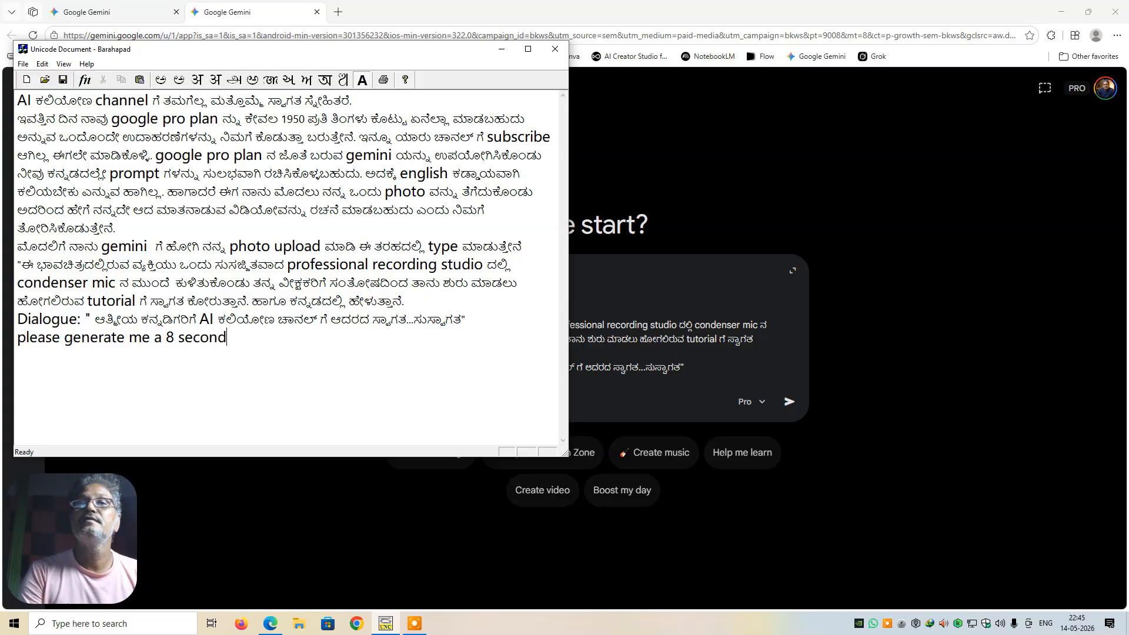
text( v)
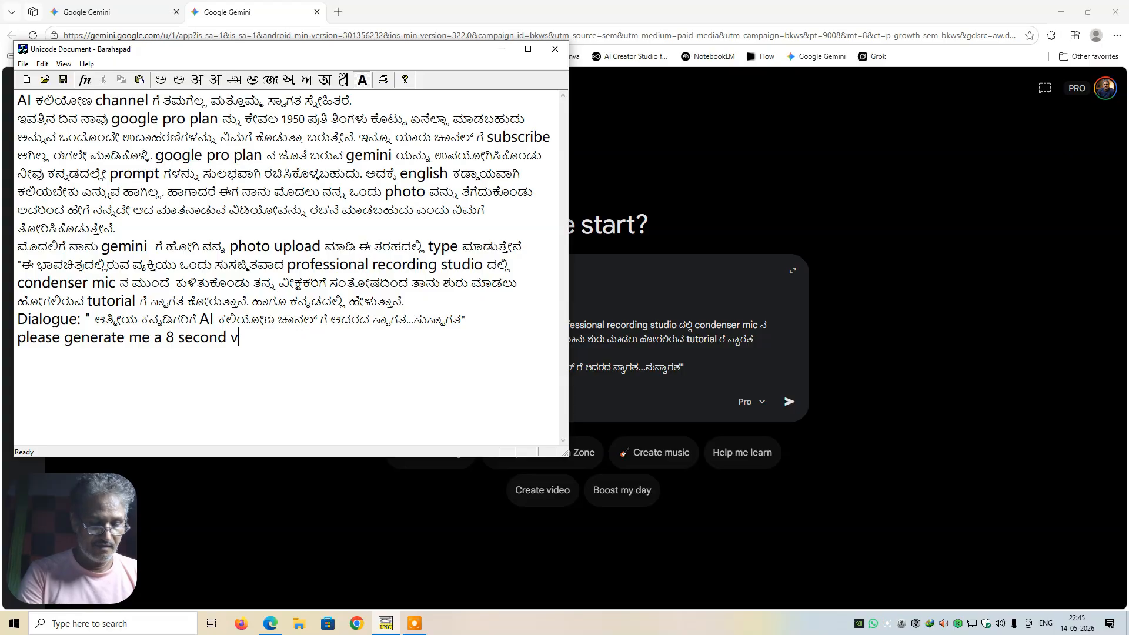
text(eo m)
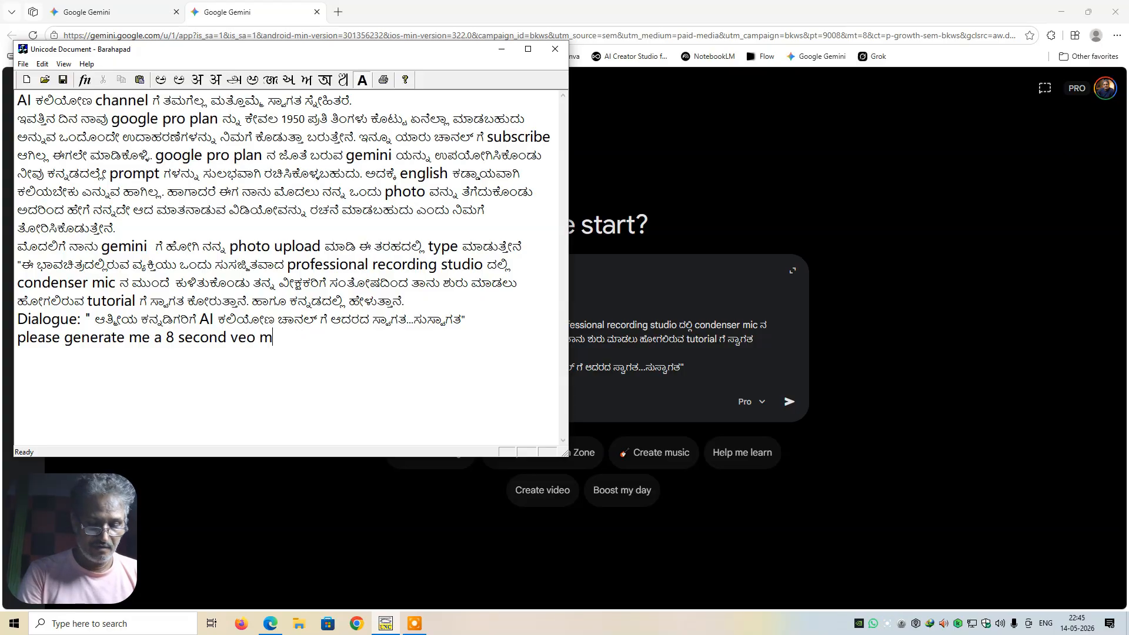
text(otion)
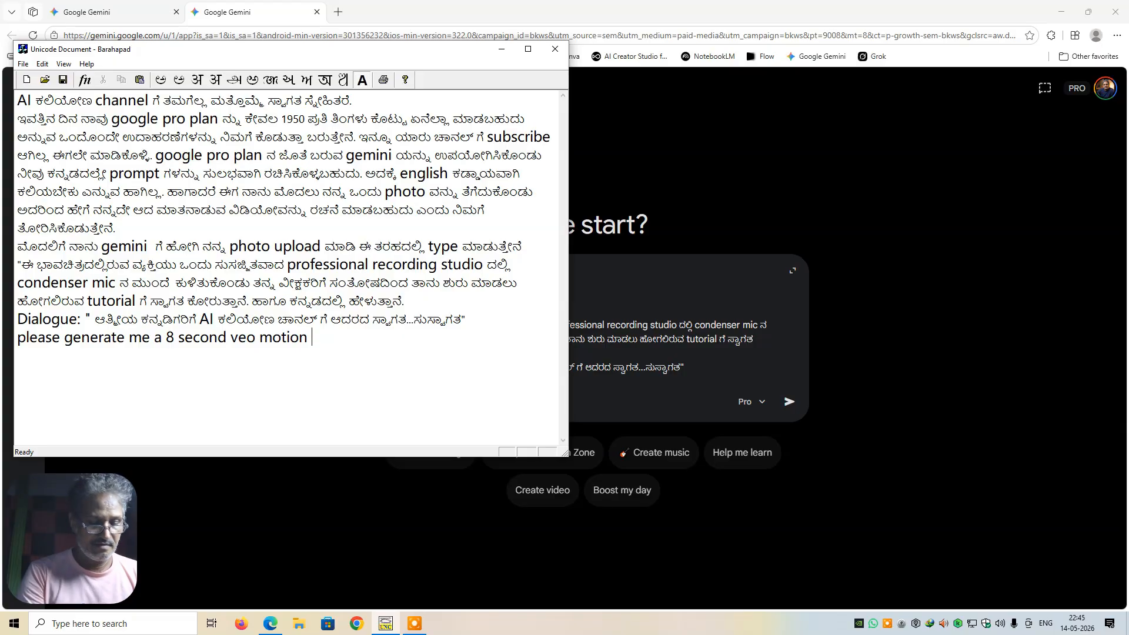
text( text)
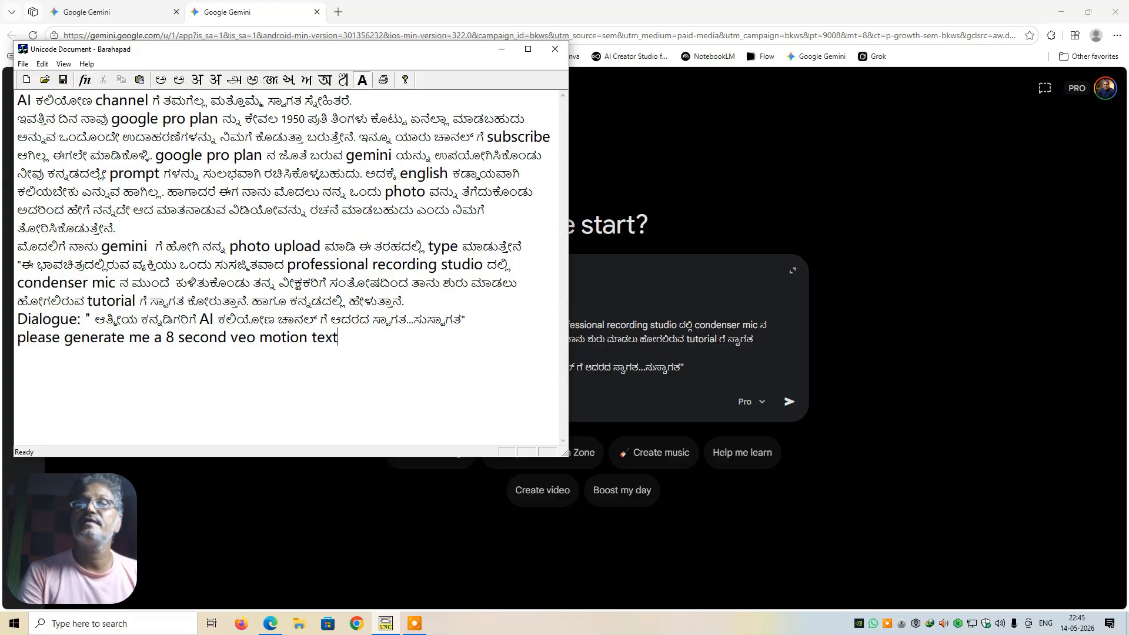
text( prompt for this)
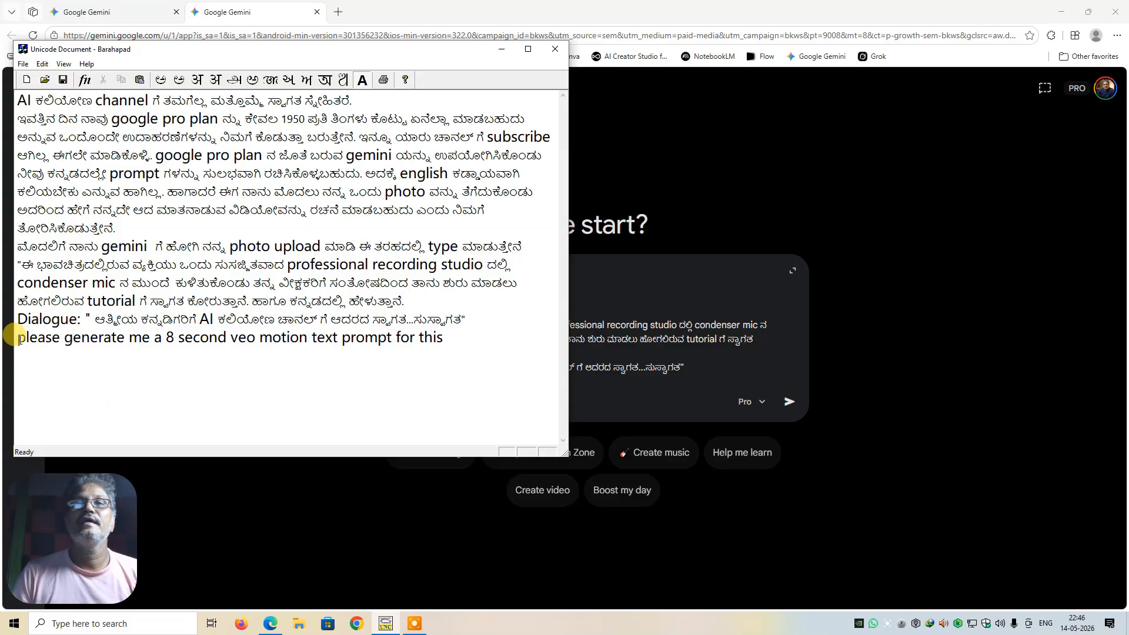
Copy the line "please generate me a 8 second veo motion text prompt for this" from BarahaPad and paste it at the start of the Gemini prompt.
drag(17, 338, 453, 339)
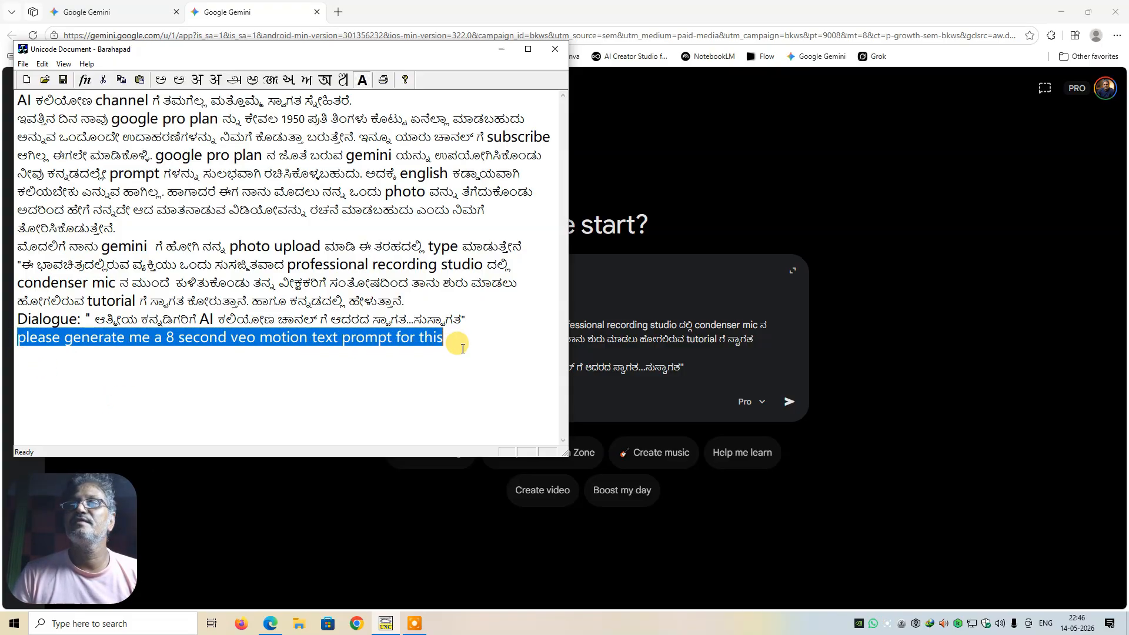
right_click(390, 336)
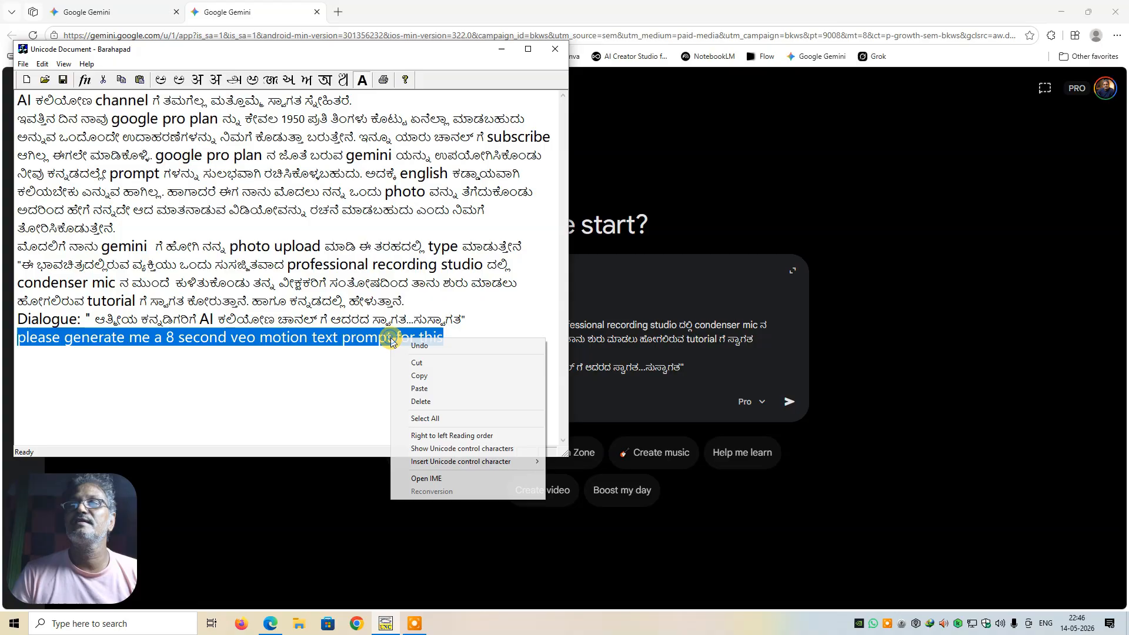
click(418, 376)
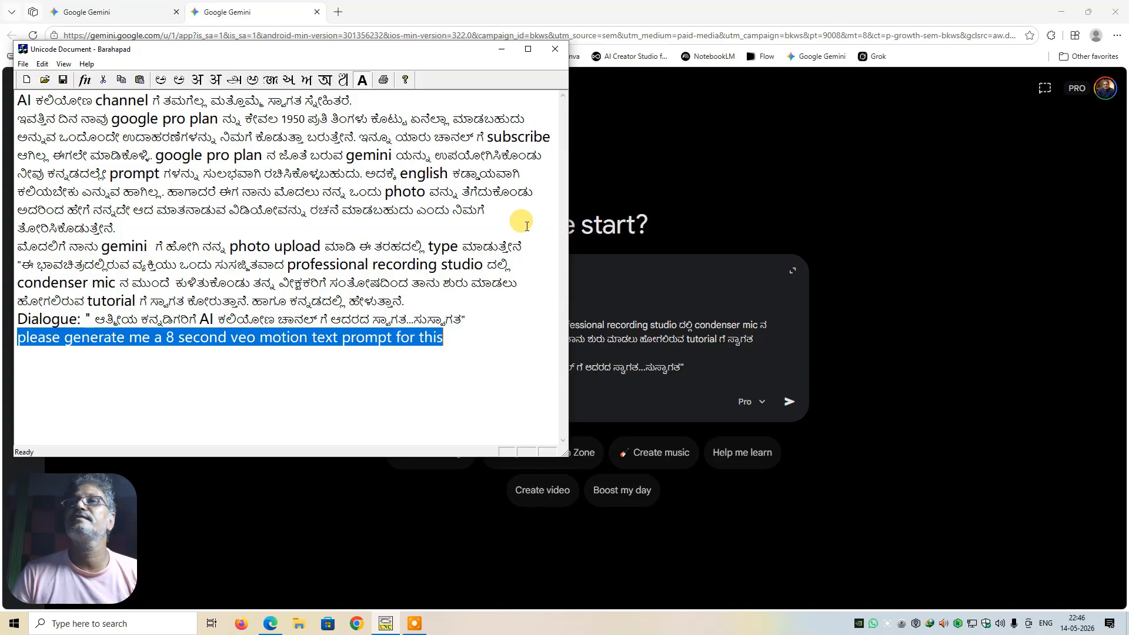
click(502, 49)
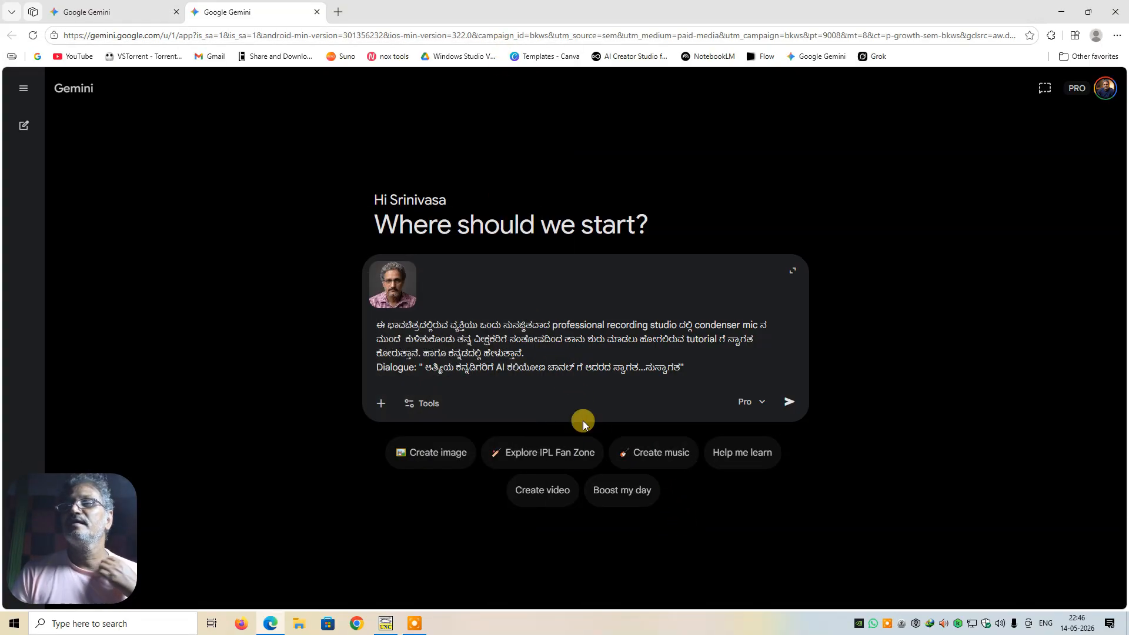
right_click(376, 322)
click(415, 141)
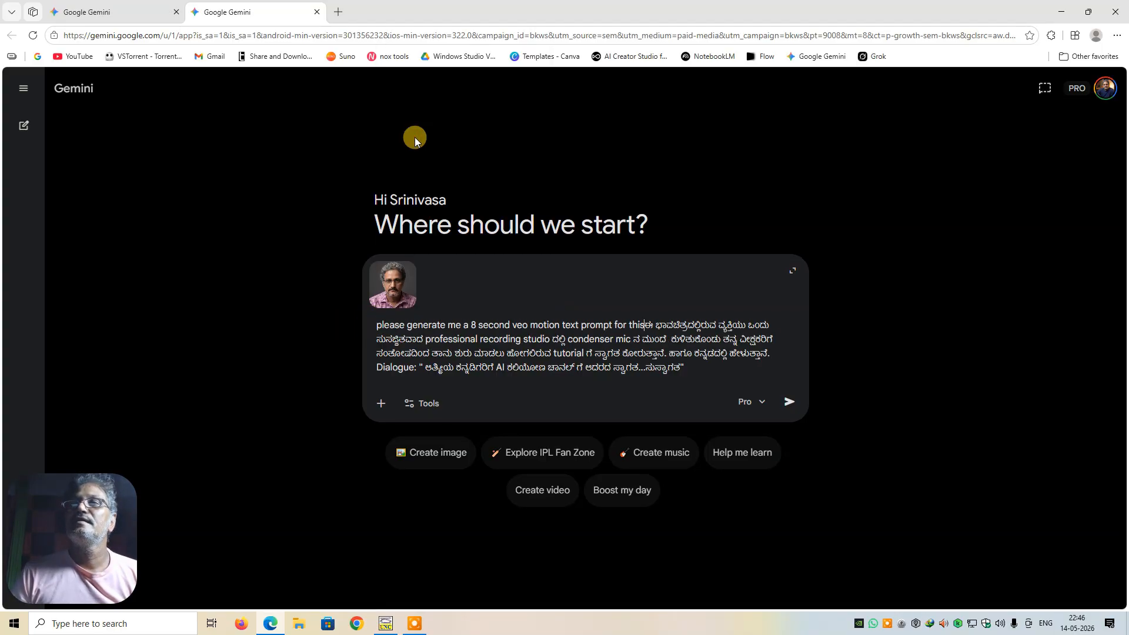
Insert an opening quotation mark before the Kannada text, correct "a 8 second" to "an 8 second", and submit the Gemini prompt.
text(")
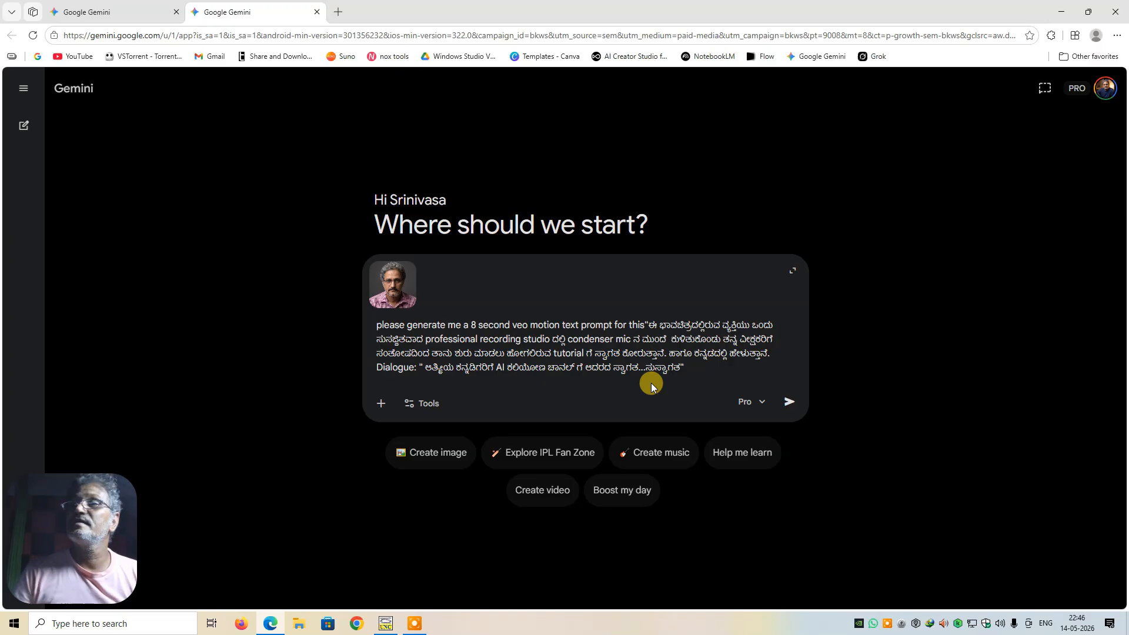
click(469, 325)
text(n)
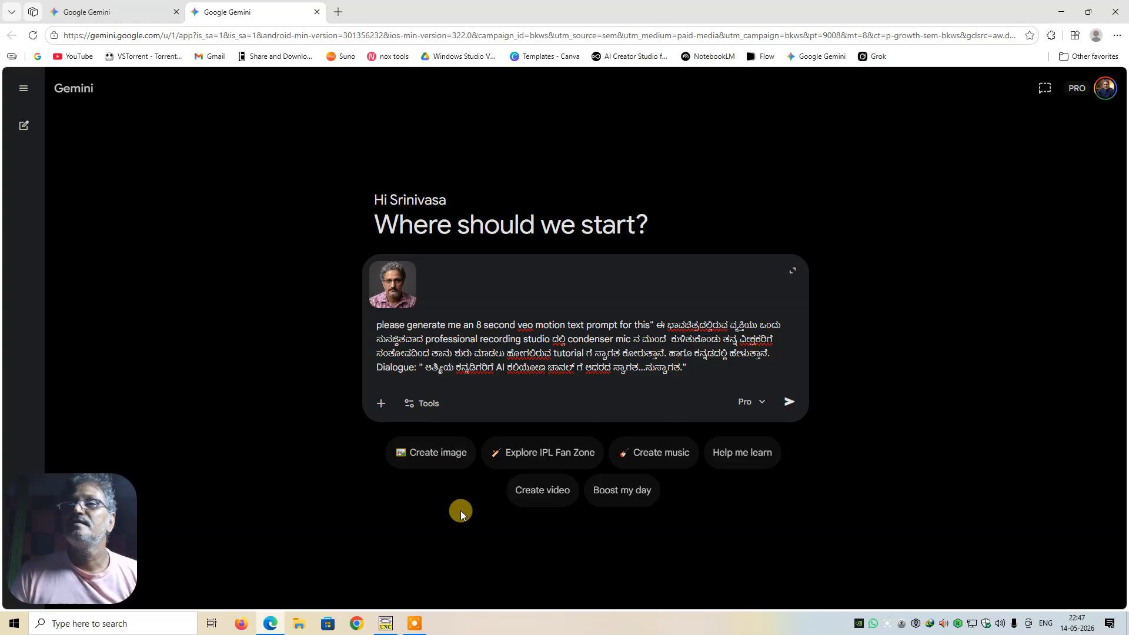
click(789, 401)
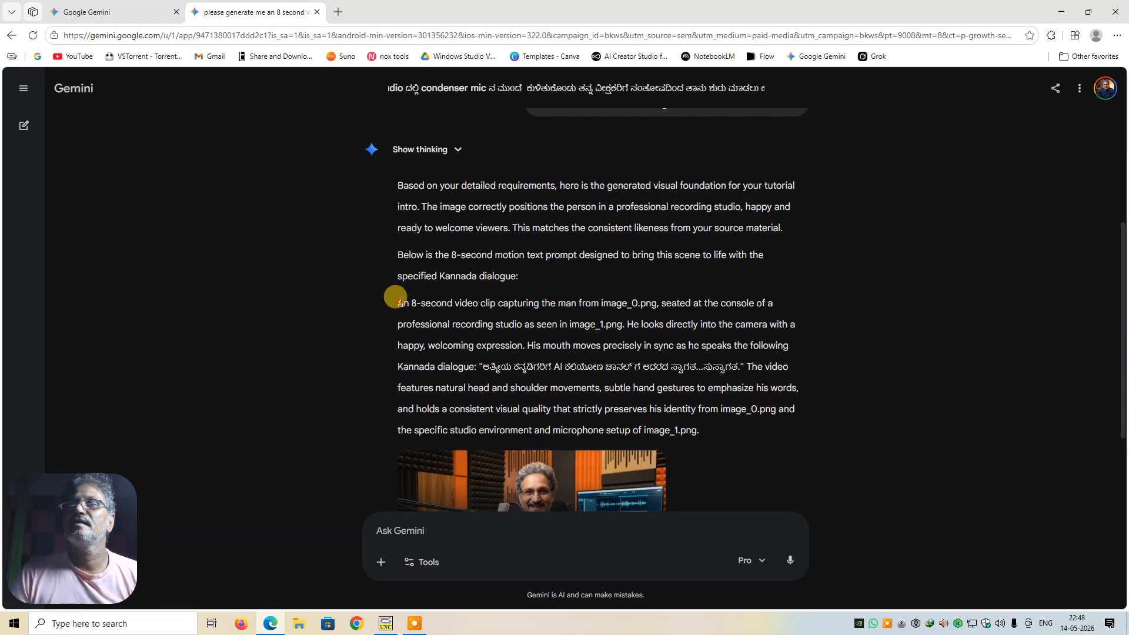
Copy the full 8-second video clip prompt paragraph from Gemini's reply, including its Kannada dialogue.
drag(396, 300, 742, 444)
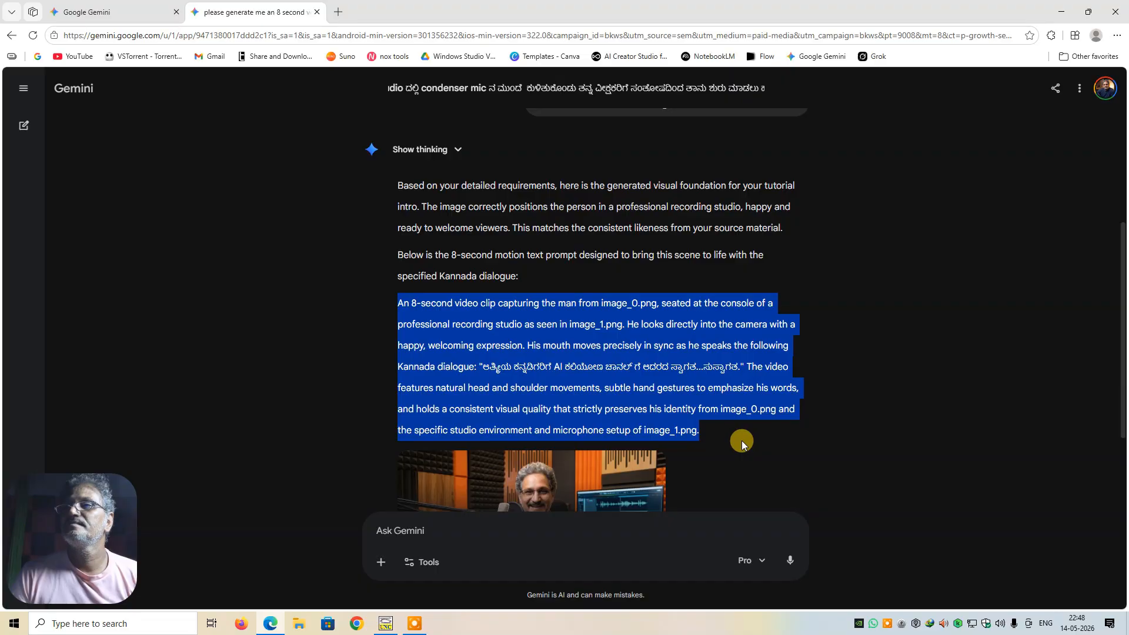
right_click(590, 369)
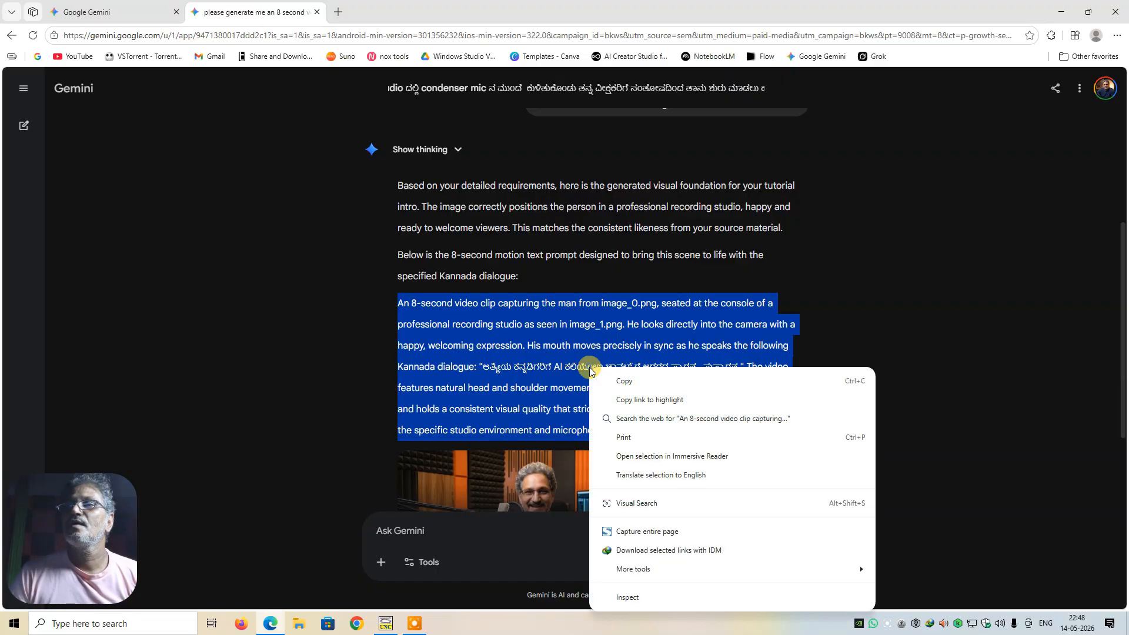
click(622, 383)
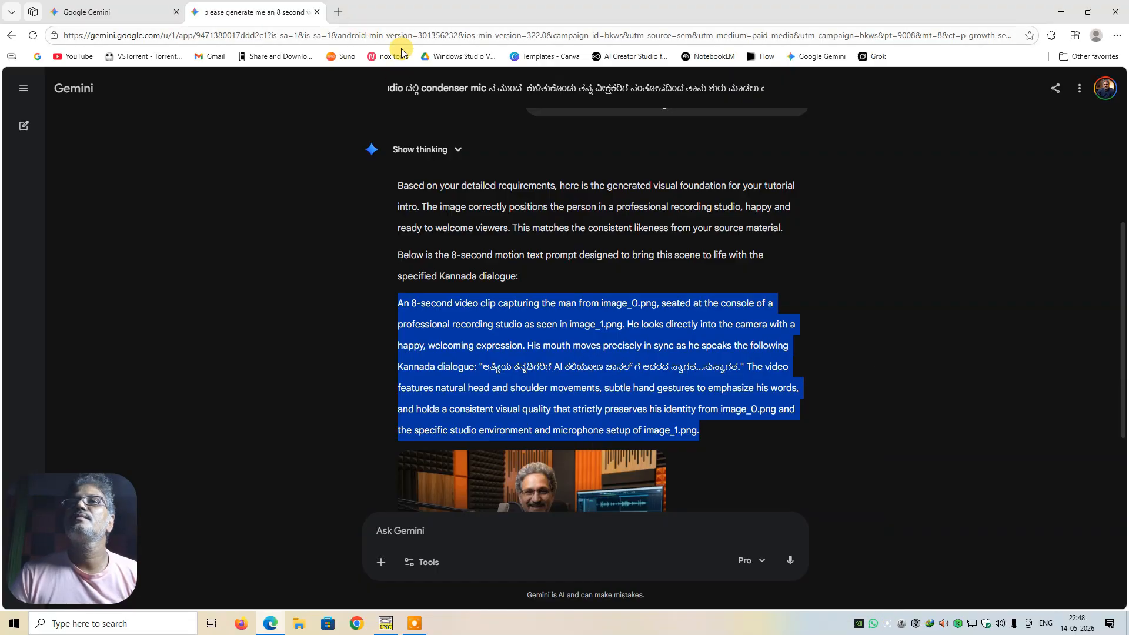
Open Flow in a new browser tab and create a new project.
click(338, 12)
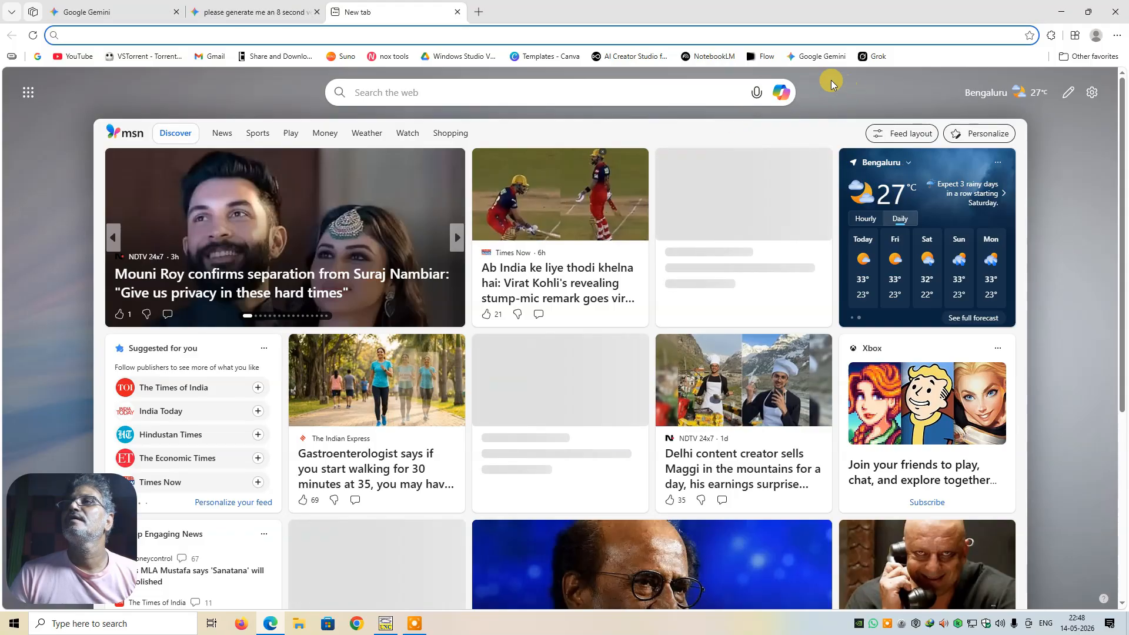
click(763, 56)
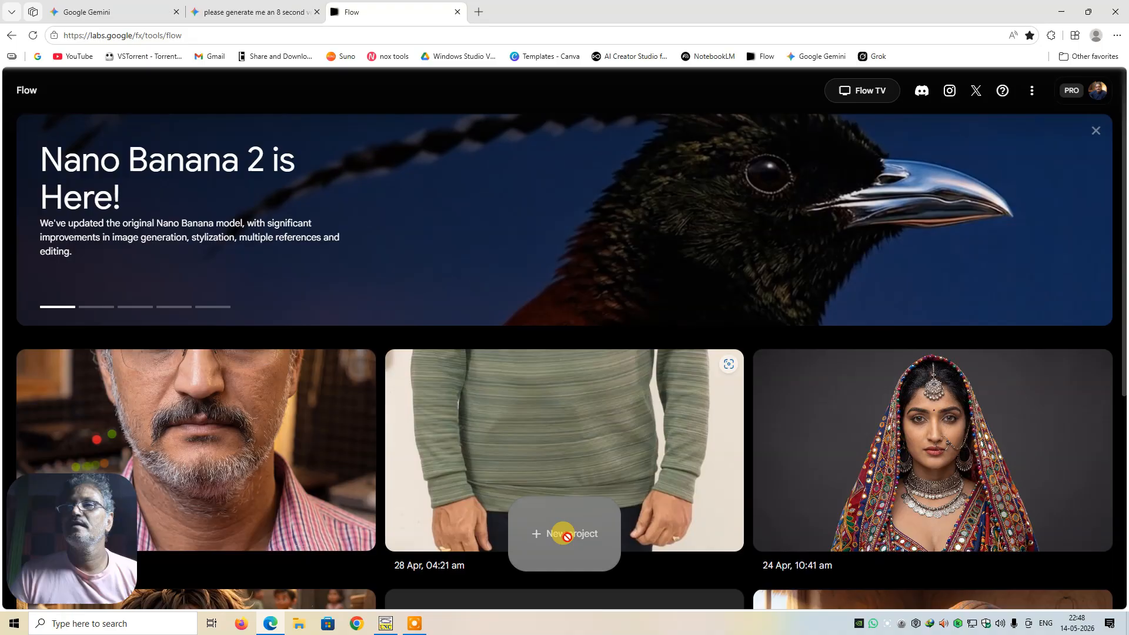
click(565, 538)
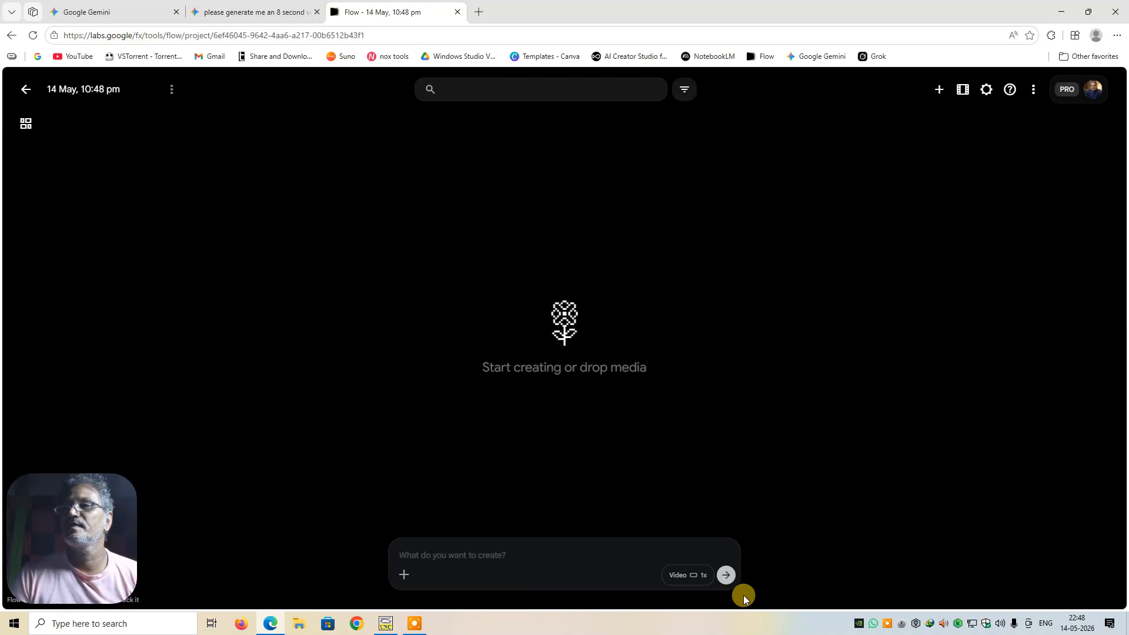
Upload seenu.jpeg from the Desktop folder as the reference image for the Flow prompt.
click(401, 576)
click(365, 511)
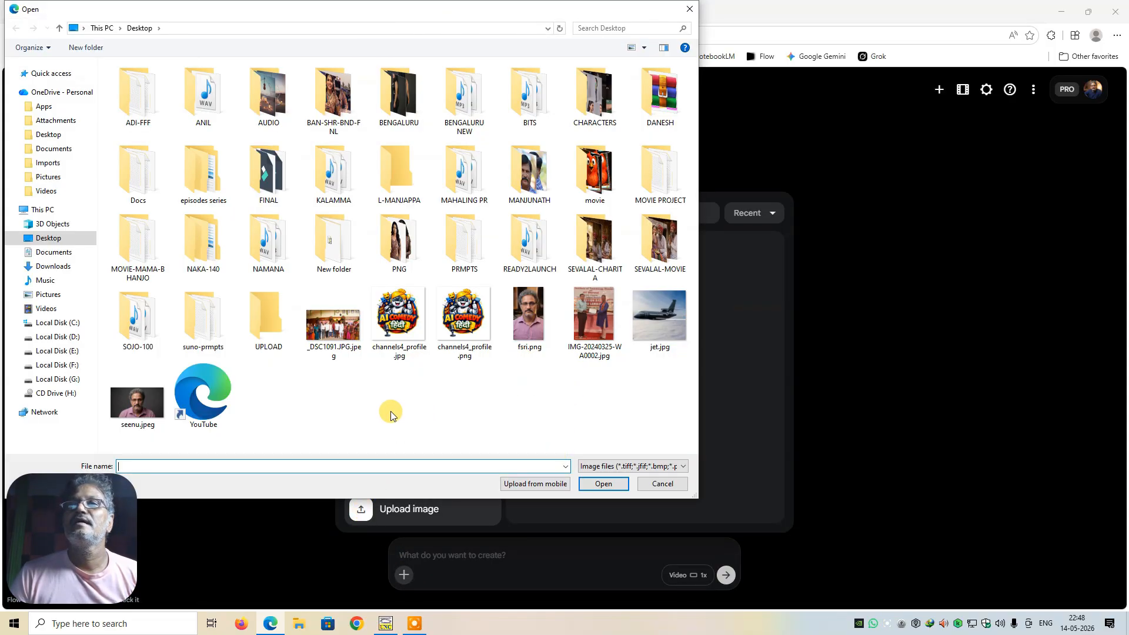
click(137, 402)
click(601, 485)
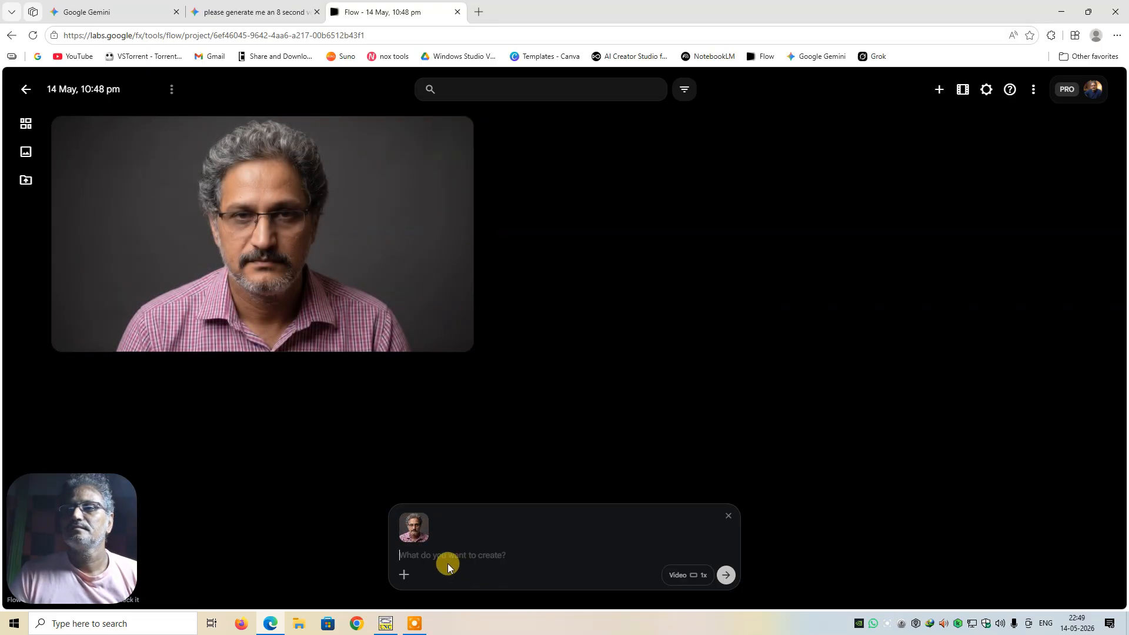
Paste the copied 8-second video prompt into Flow's prompt field and generate the video.
right_click(445, 552)
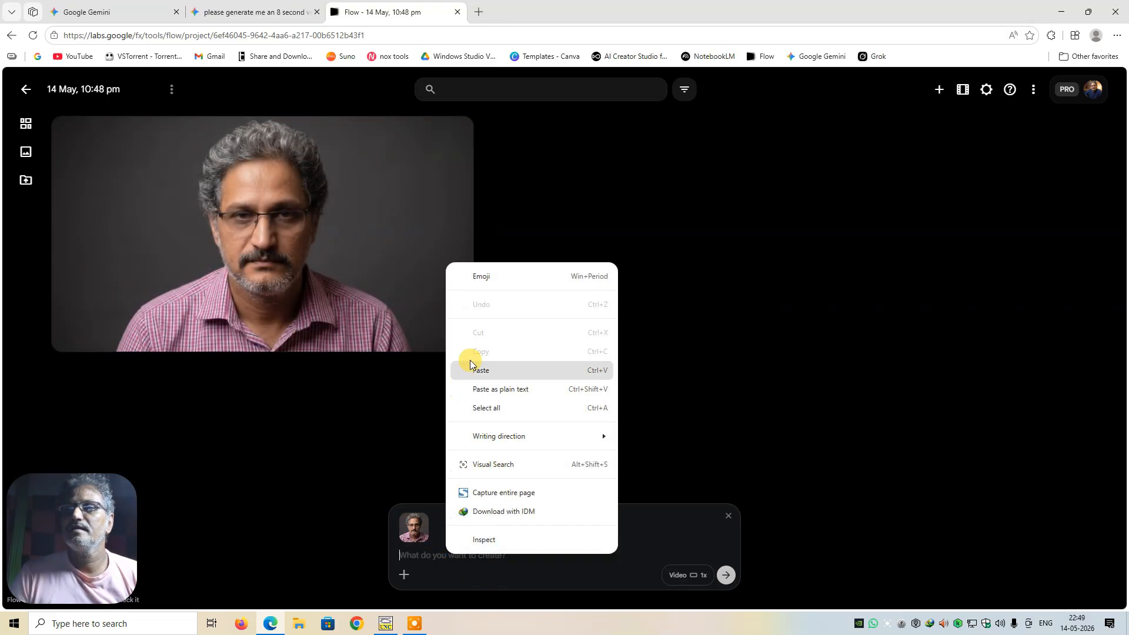
click(487, 370)
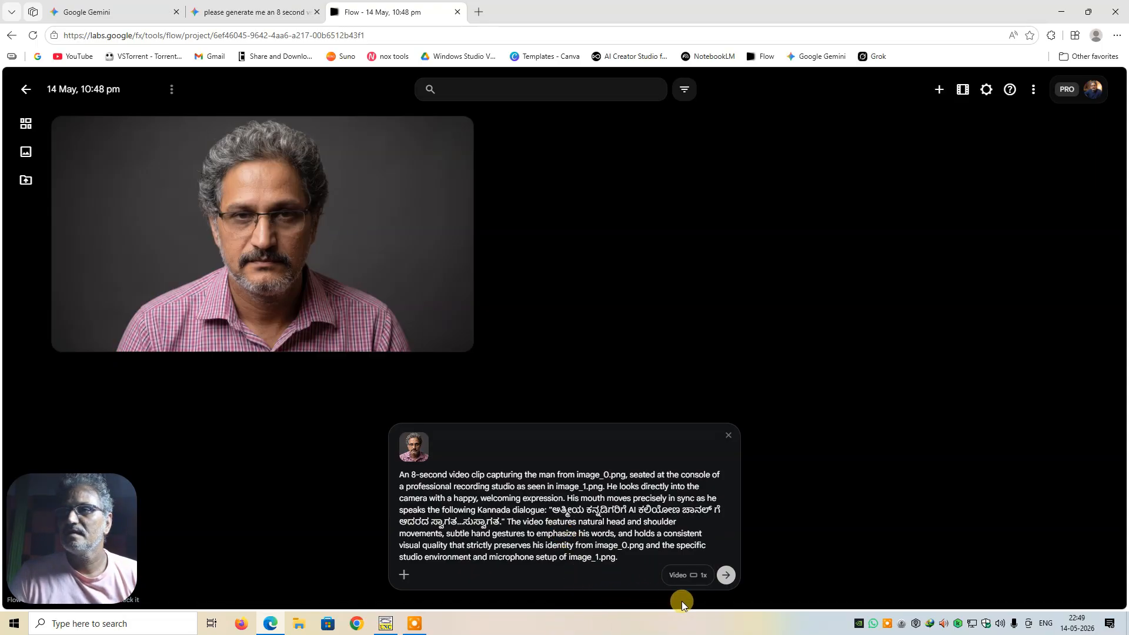
click(725, 574)
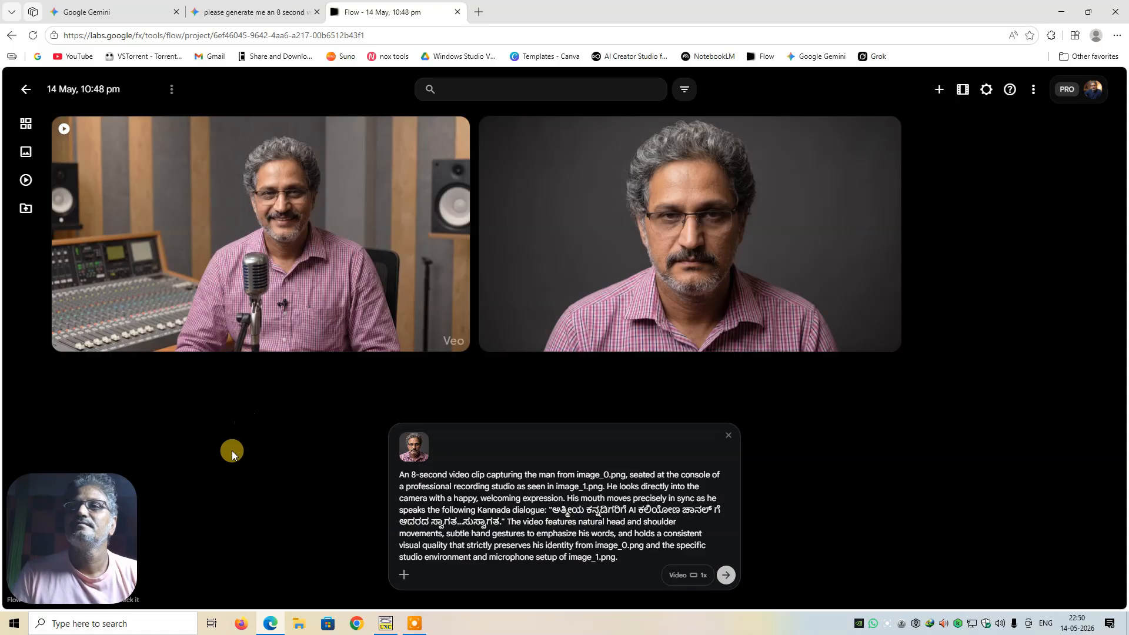
mouse_move(136, 288)
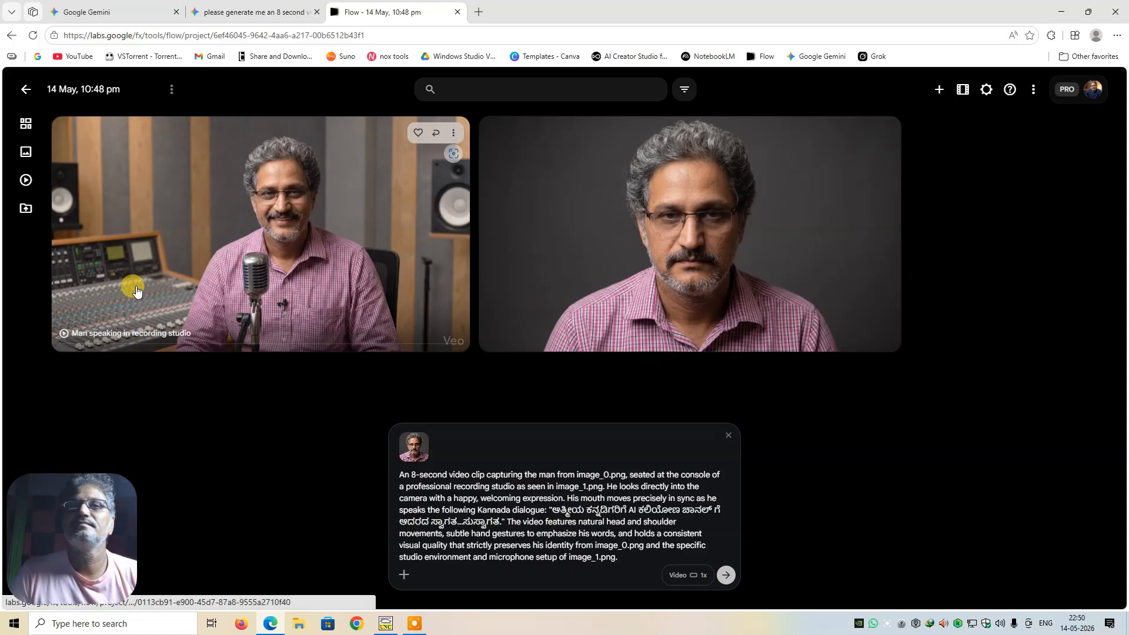